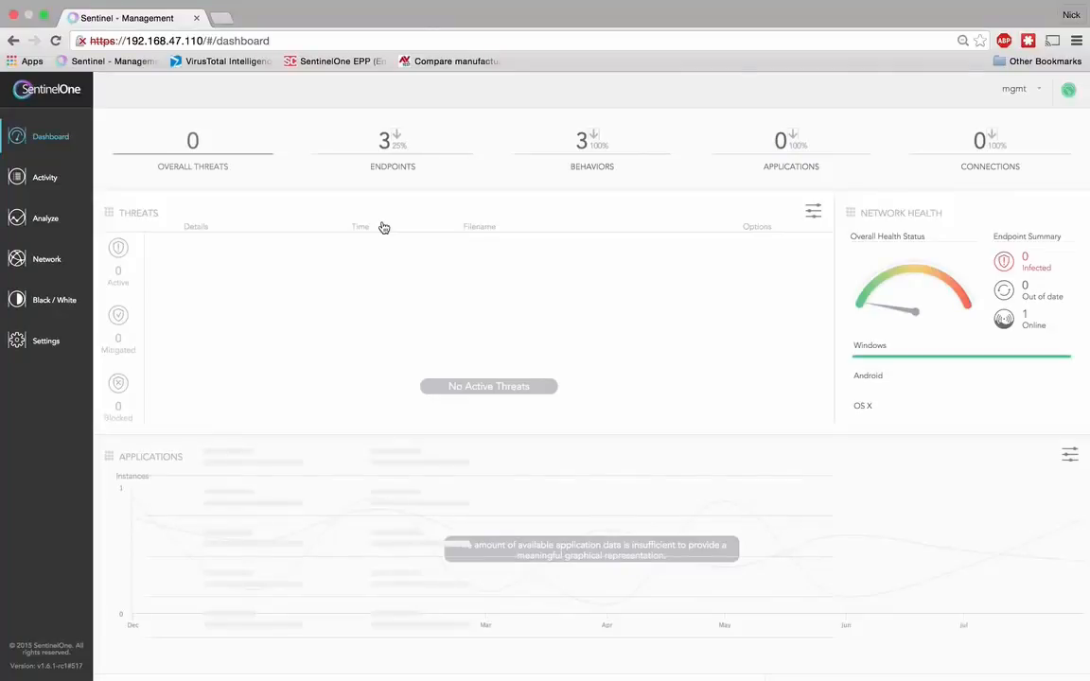
- In the Windows 7 virtual machine, copy 2015-08-27-Angler-EK-payload-TeslaCrypt-2.0.bak to the desktop and change the copy's extension to exe
{"action": "key", "text": "ctrl+Right"}
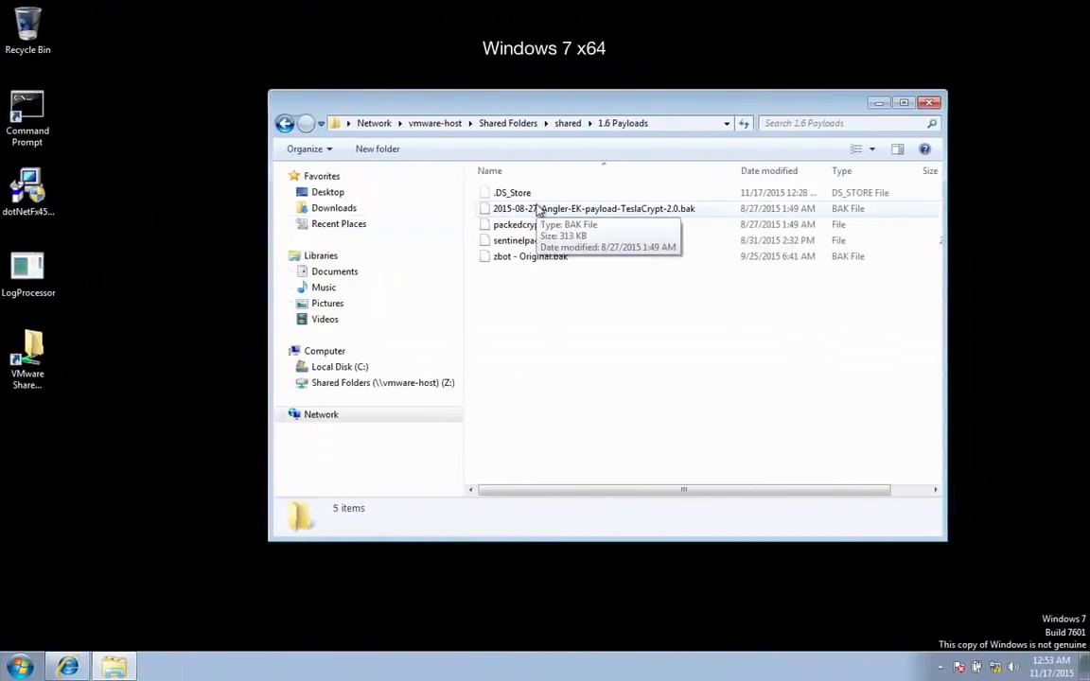
{"action": "left_click_drag", "start_coordinate": [537, 209], "coordinate": [150, 398]}
{"action": "right_click", "coordinate": [149, 398]}
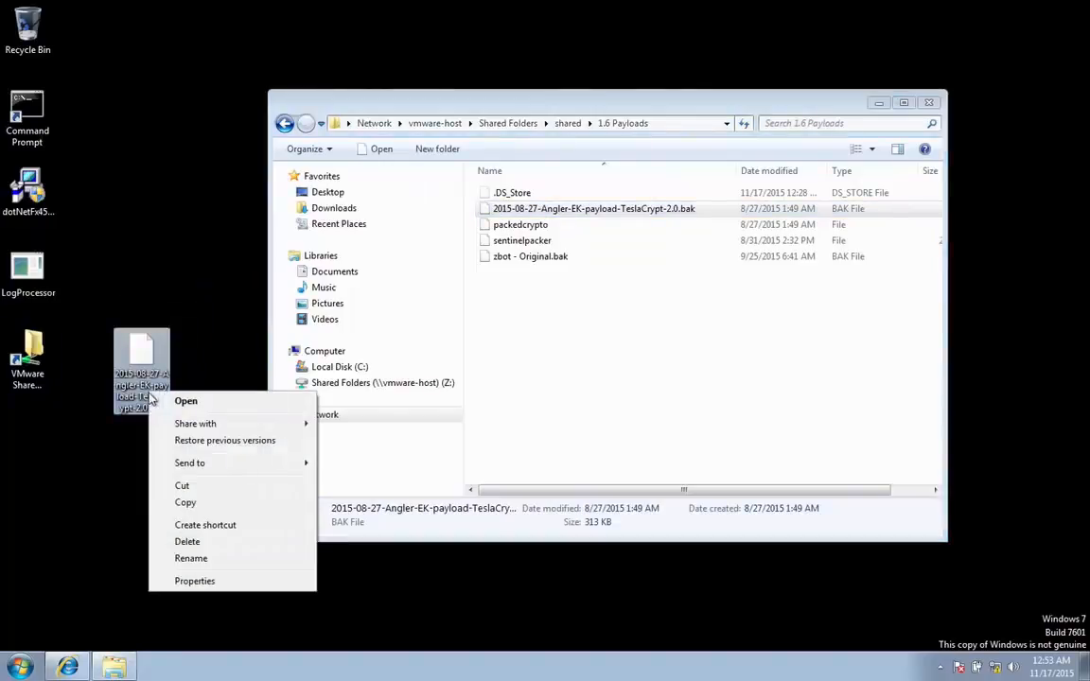
{"action": "left_click", "coordinate": [207, 562]}
{"action": "key", "text": "Home"}
{"action": "key", "text": "Delete"}
{"action": "key", "text": "Delete"}
{"action": "key", "text": "Delete"}
{"action": "key", "text": "Delete"}
{"action": "key", "text": "Delete"}
{"action": "key", "text": "Delete"}
{"action": "key", "text": "Delete"}
{"action": "key", "text": "Delete"}
{"action": "key", "text": "Delete"}
{"action": "key", "text": "Delete"}
{"action": "key", "text": "Delete"}
{"action": "key", "text": "End"}
{"action": "key", "text": "BackSpace"}
{"action": "key", "text": "BackSpace"}
{"action": "key", "text": "BackSpace"}
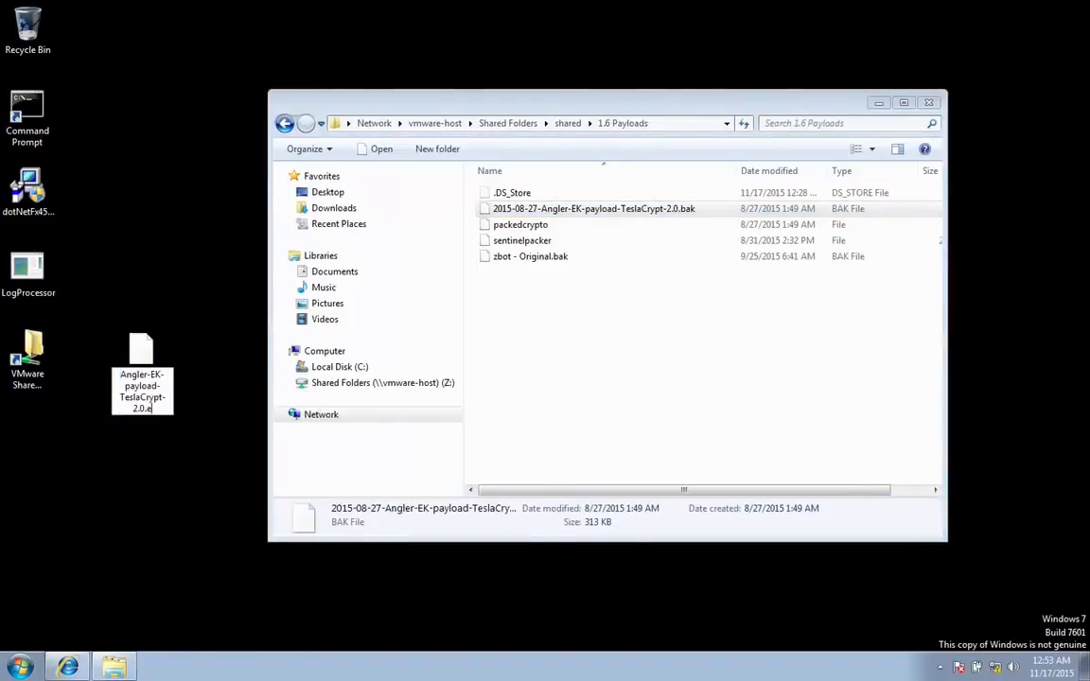
{"action": "type", "text": "exe"}
{"action": "key", "text": "Return"}
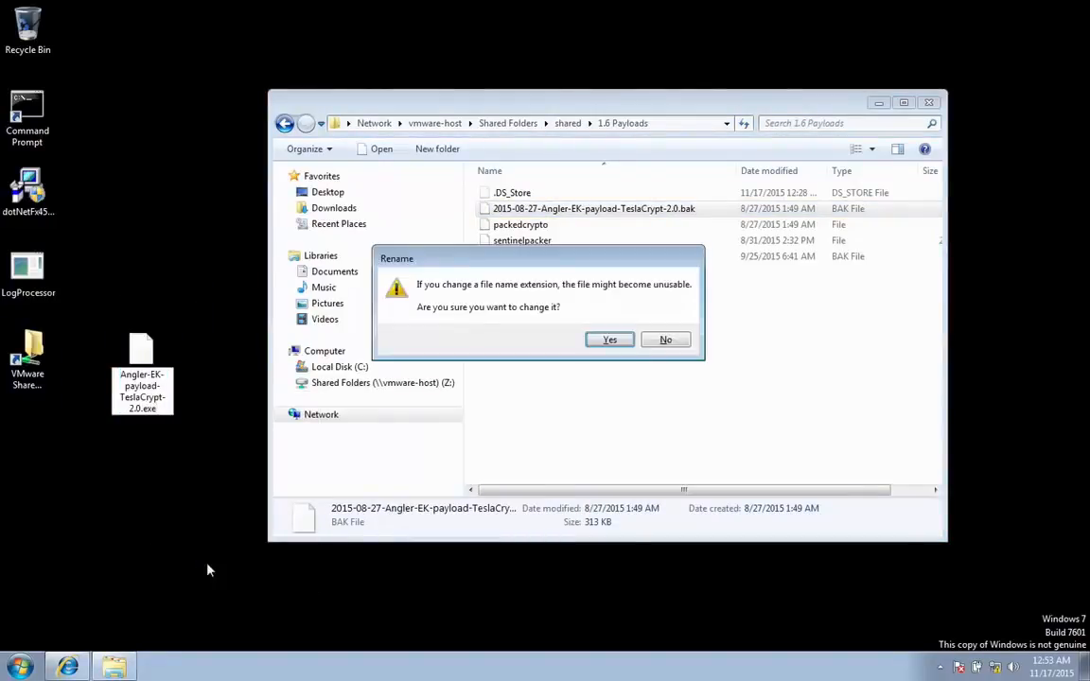
{"action": "left_click", "coordinate": [610, 339]}
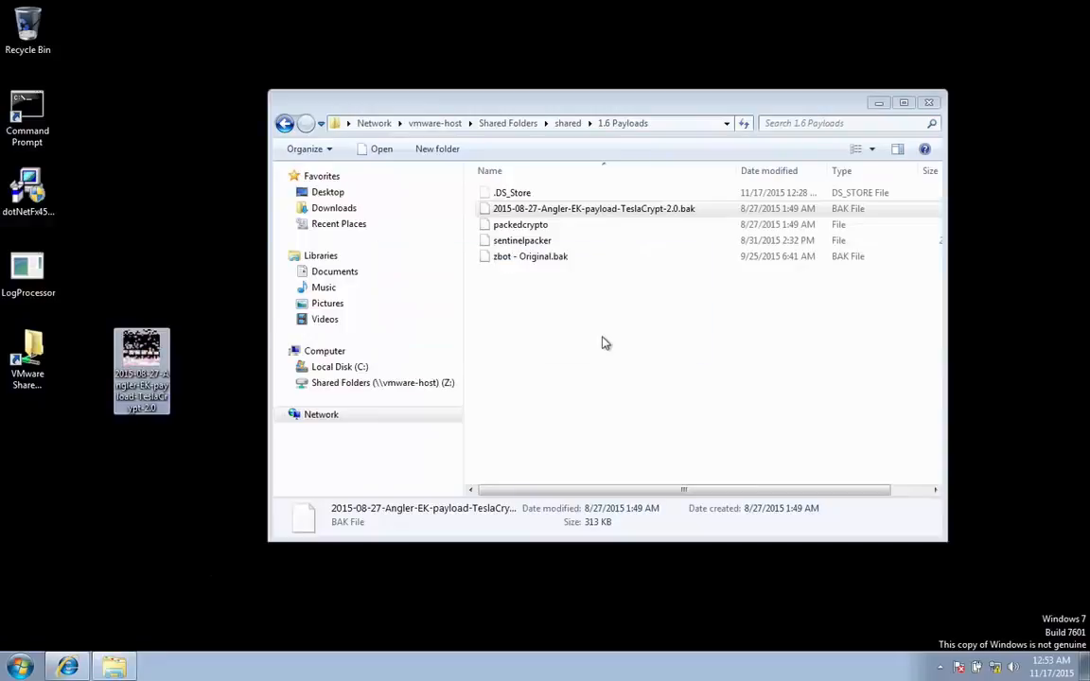
- Try to run the renamed TeslaCrypt executable from the desktop and dismiss the error dialog
{"action": "double_click", "coordinate": [134, 349]}
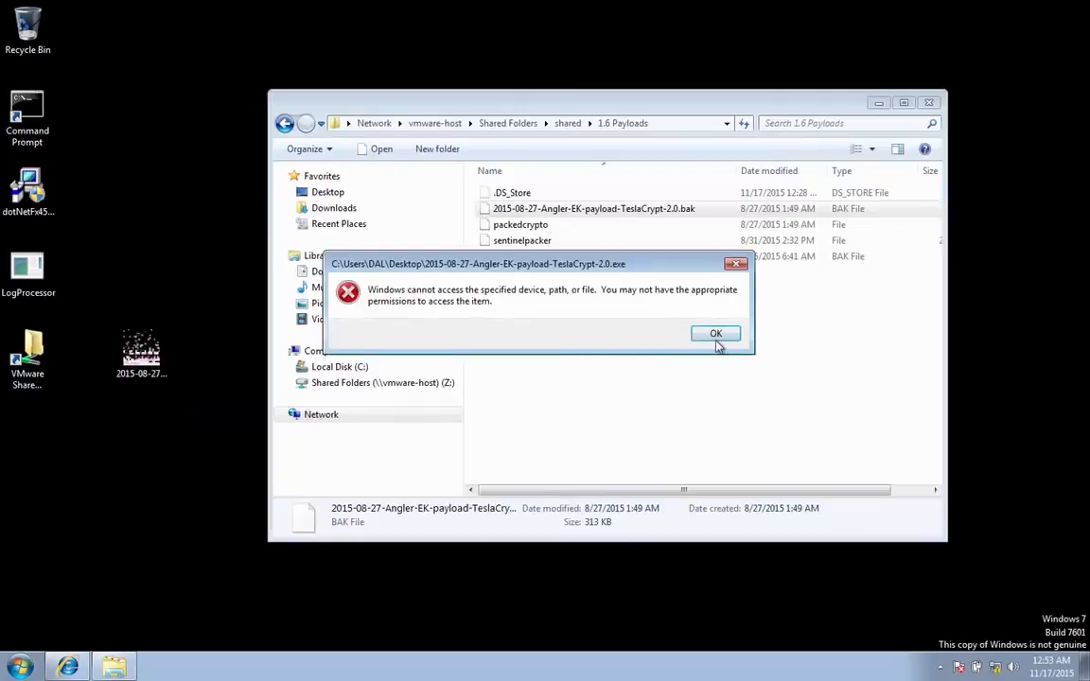
{"action": "left_click", "coordinate": [716, 338]}
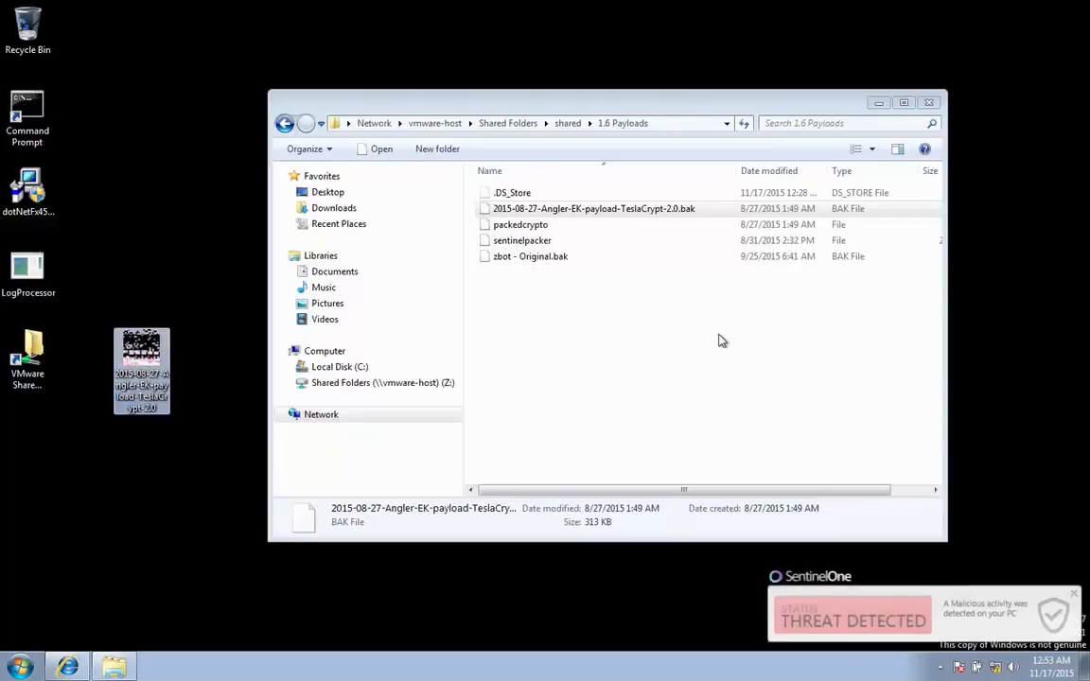
- Switch to the SentinelOne management console in Chrome and open the binary analysis of the TeslaCrypt threat on WIN7-DGPC
{"action": "key", "text": "ctrl+Left"}
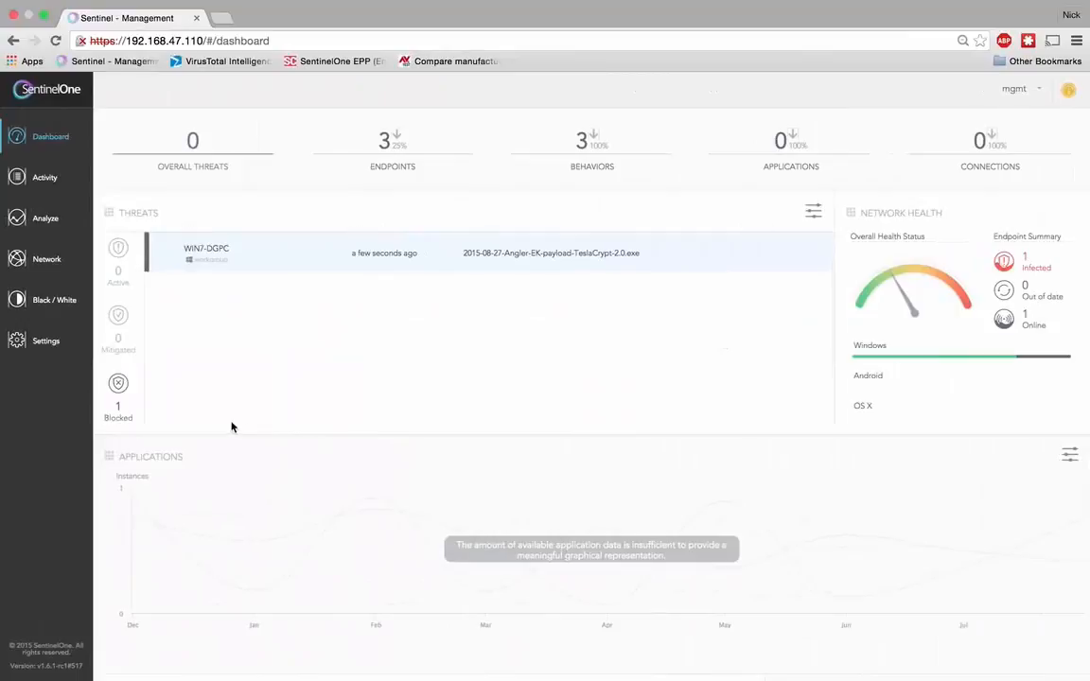
{"action": "mouse_move", "coordinate": [640, 255]}
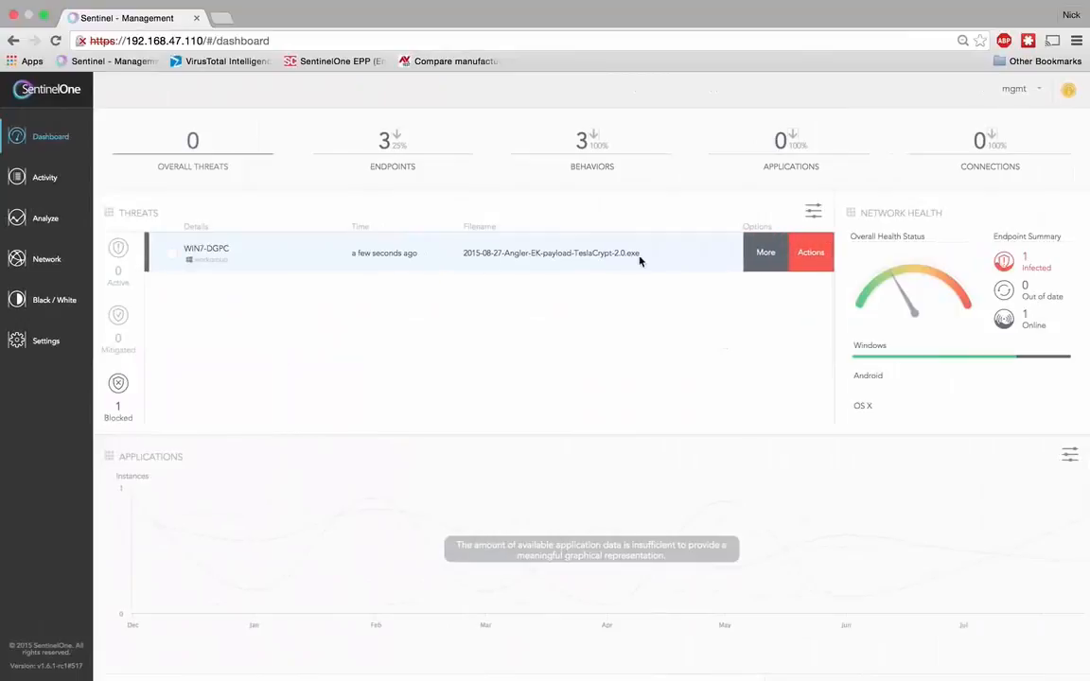
{"action": "left_click", "coordinate": [772, 260]}
{"action": "left_click", "coordinate": [769, 280]}
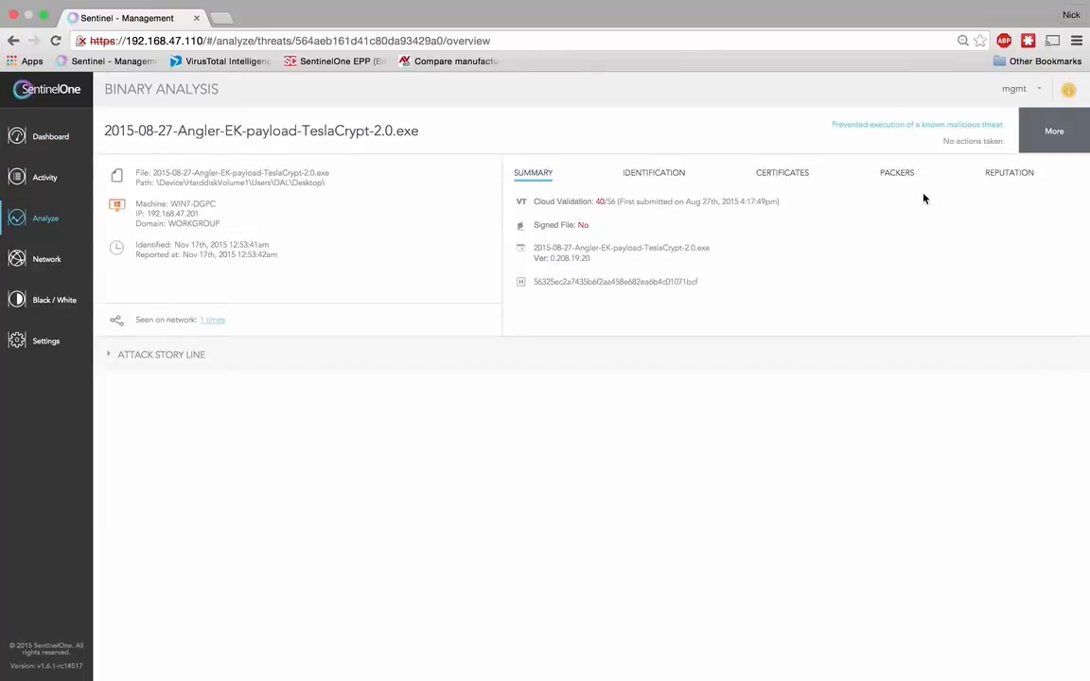
- Examine the file's reputation, reading through the list of antivirus engines that detect it as malicious
{"action": "left_click", "coordinate": [998, 178]}
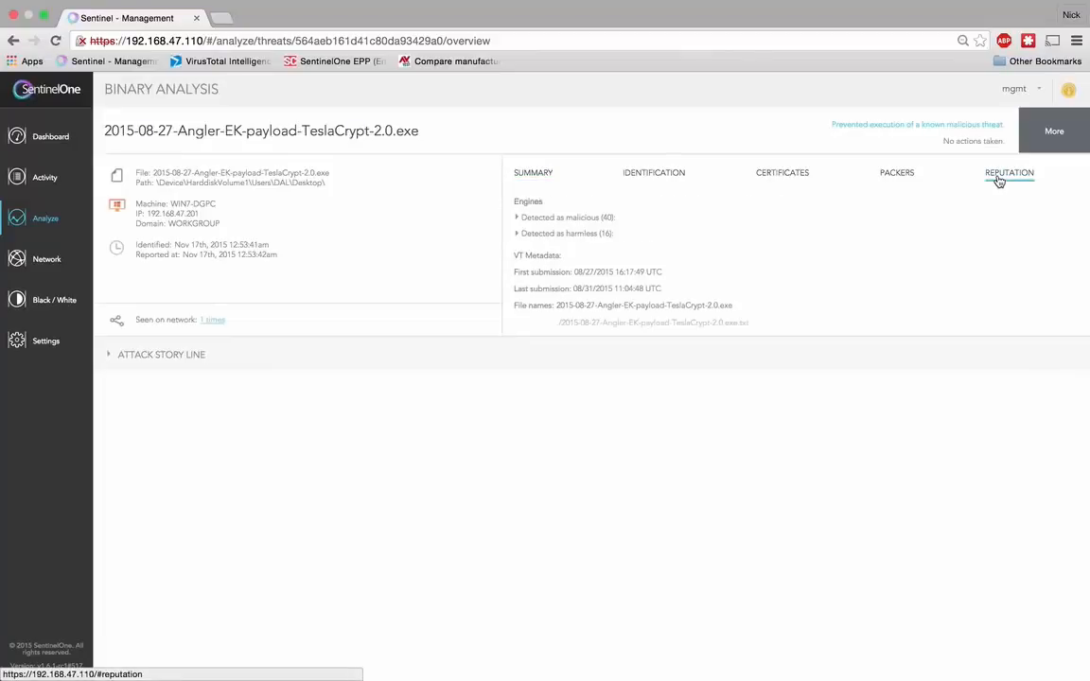
{"action": "left_click", "coordinate": [594, 219]}
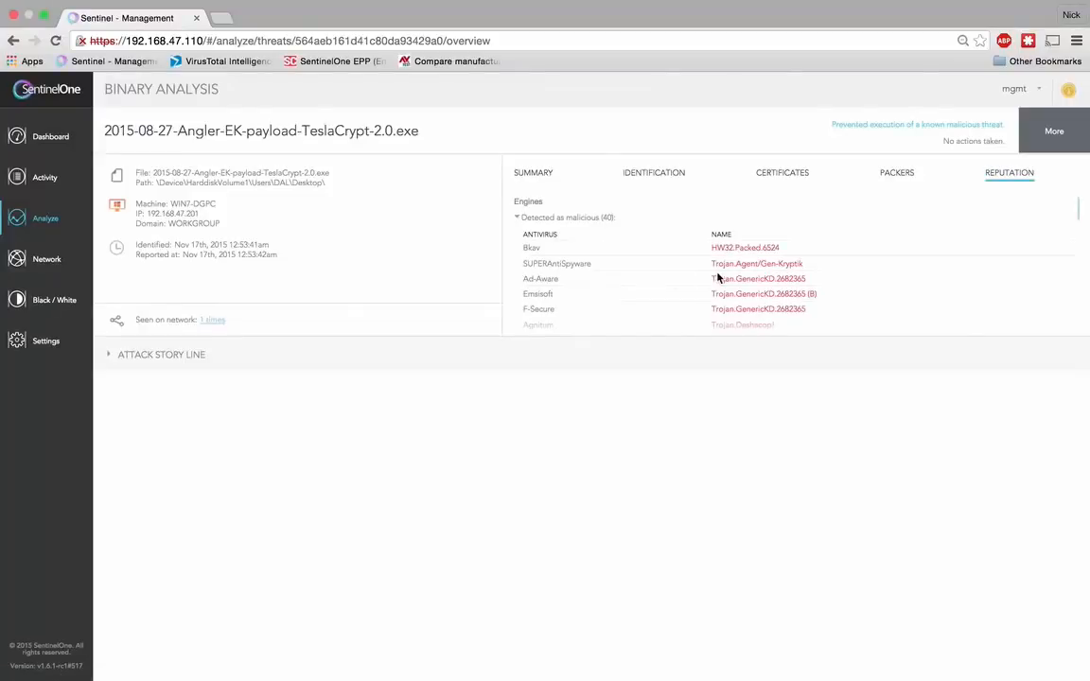
{"action": "scroll", "coordinate": [709, 278], "scroll_direction": "down", "scroll_amount": 3}
{"action": "scroll", "coordinate": [718, 277], "scroll_direction": "down", "scroll_amount": 4}
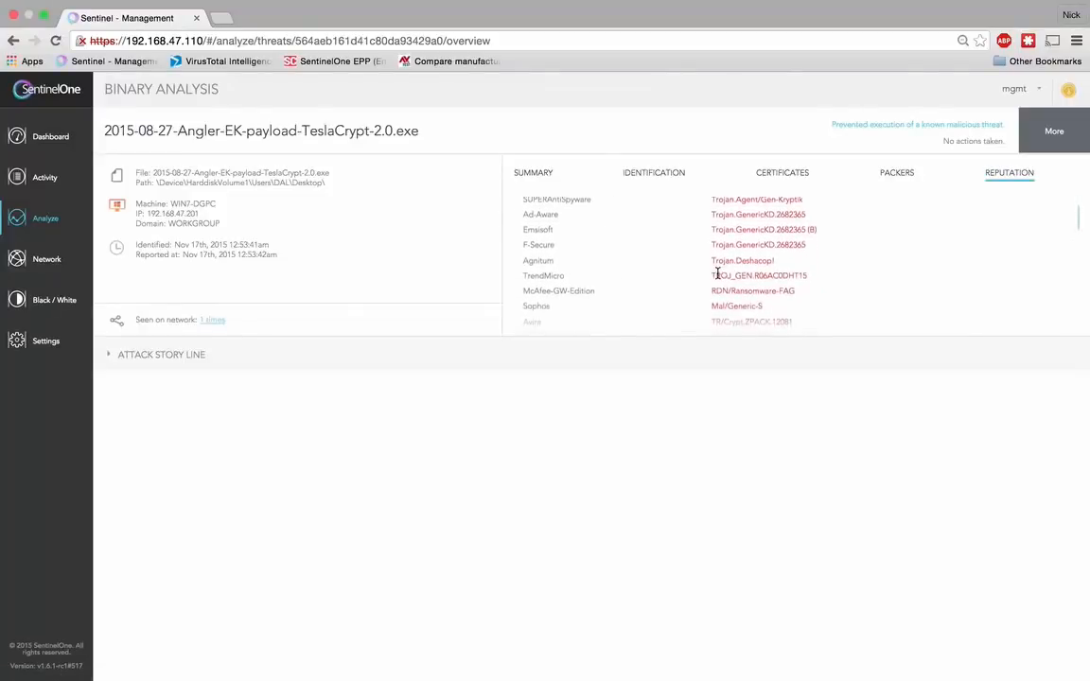
{"action": "scroll", "coordinate": [717, 274], "scroll_direction": "down", "scroll_amount": 1}
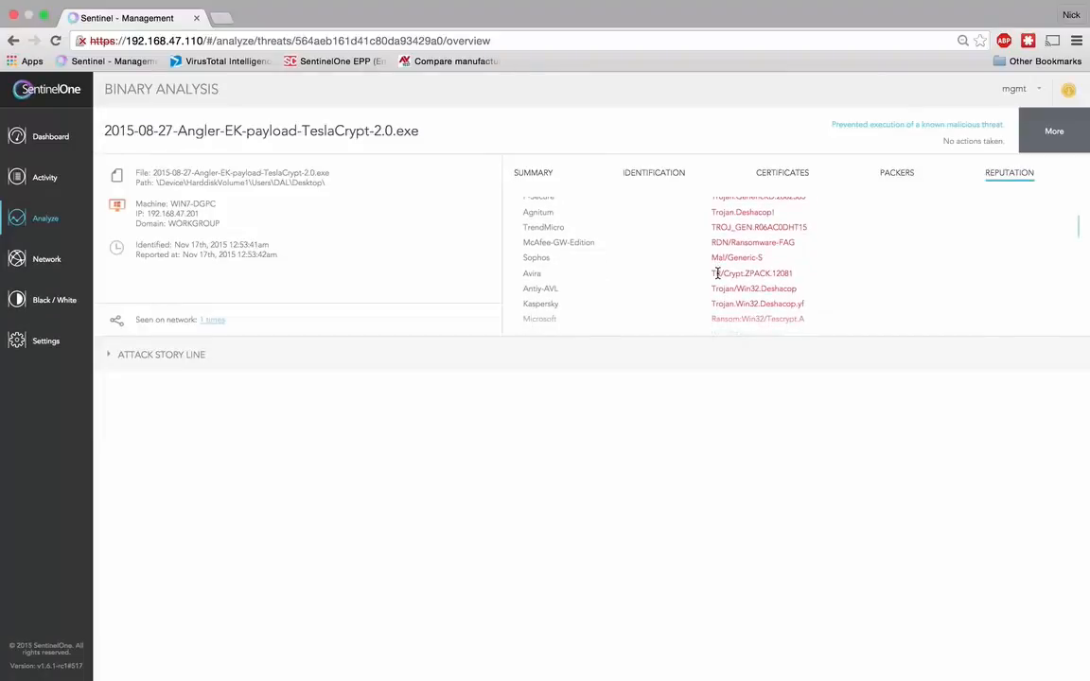
{"action": "scroll", "coordinate": [717, 274], "scroll_direction": "down", "scroll_amount": 4}
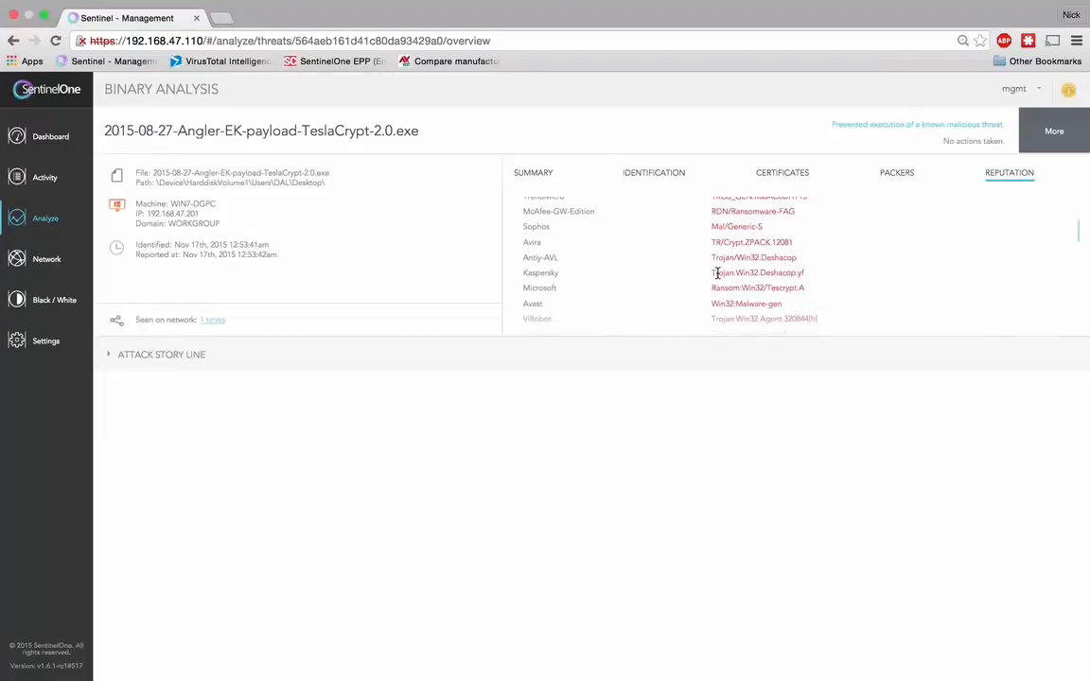
{"action": "scroll", "coordinate": [717, 274], "scroll_direction": "down", "scroll_amount": 3}
{"action": "scroll", "coordinate": [718, 277], "scroll_direction": "up", "scroll_amount": 10}
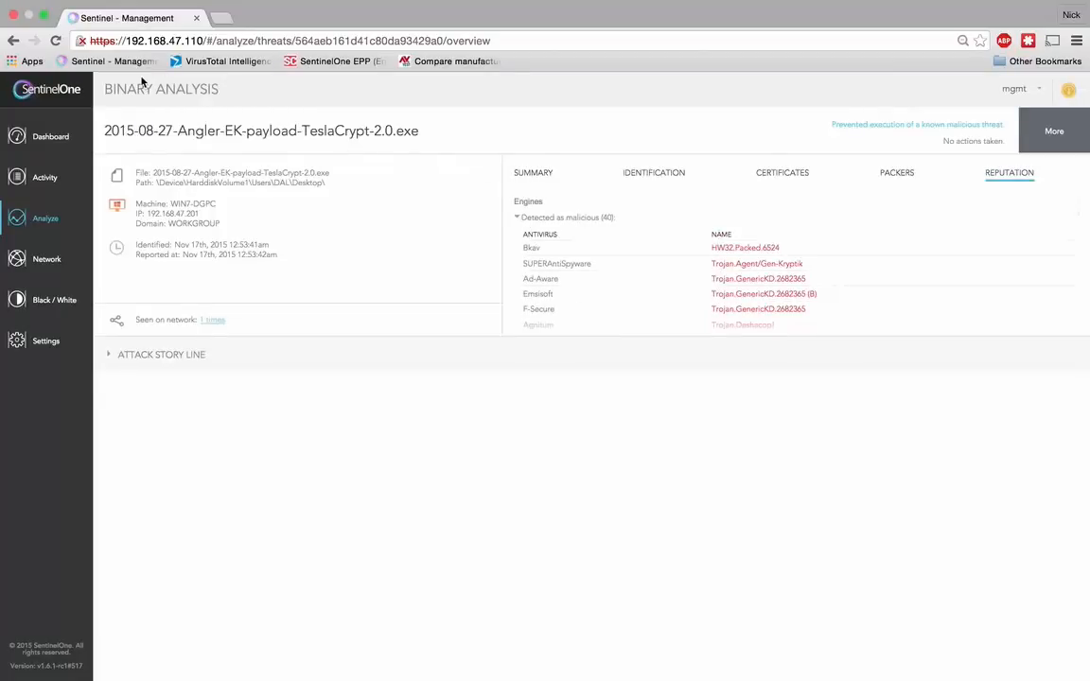
- Switch to the Windows 7 virtual machine, open a Command Prompt and change to the desktop directory
{"action": "key", "text": "ctrl+Right"}
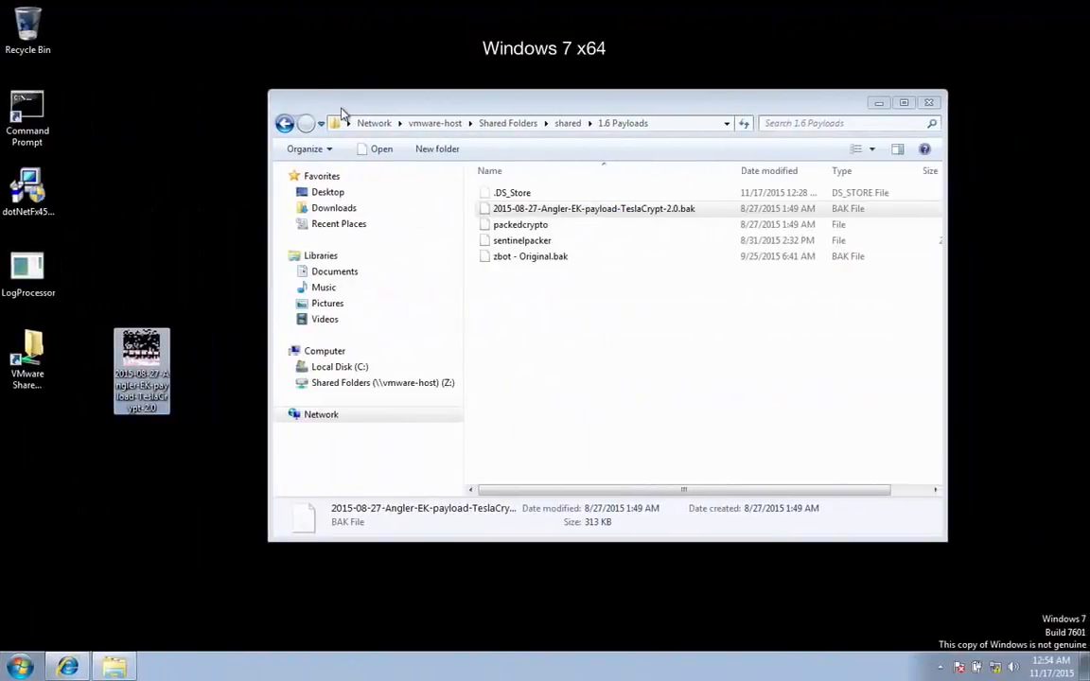
{"action": "double_click", "coordinate": [19, 118]}
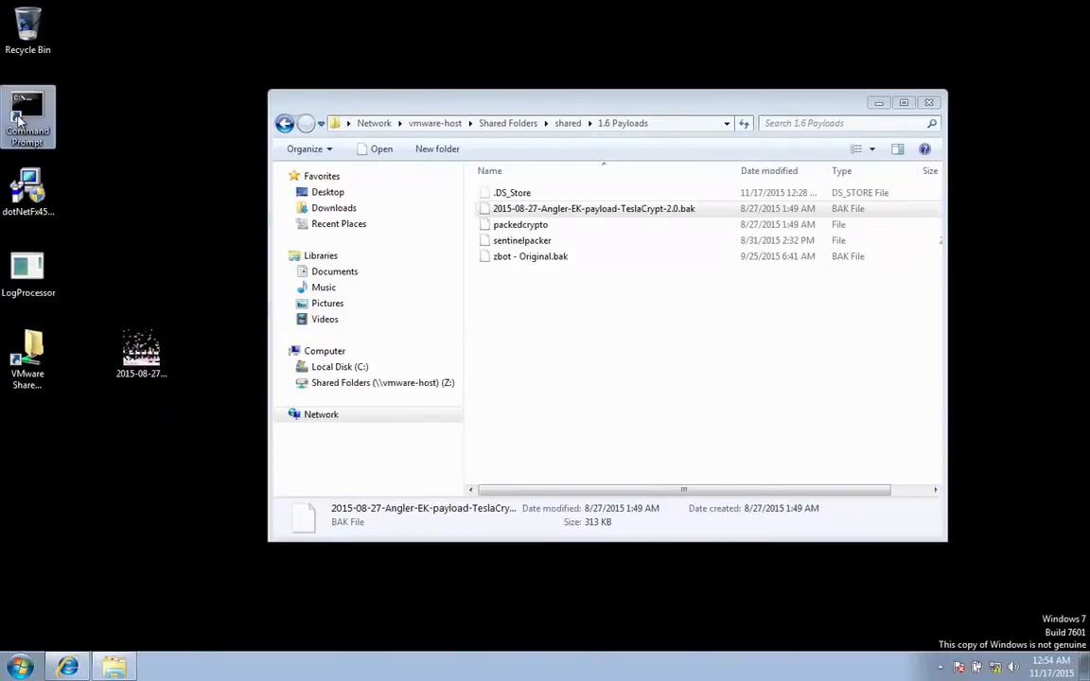
{"action": "type", "text": "cd desktop"}
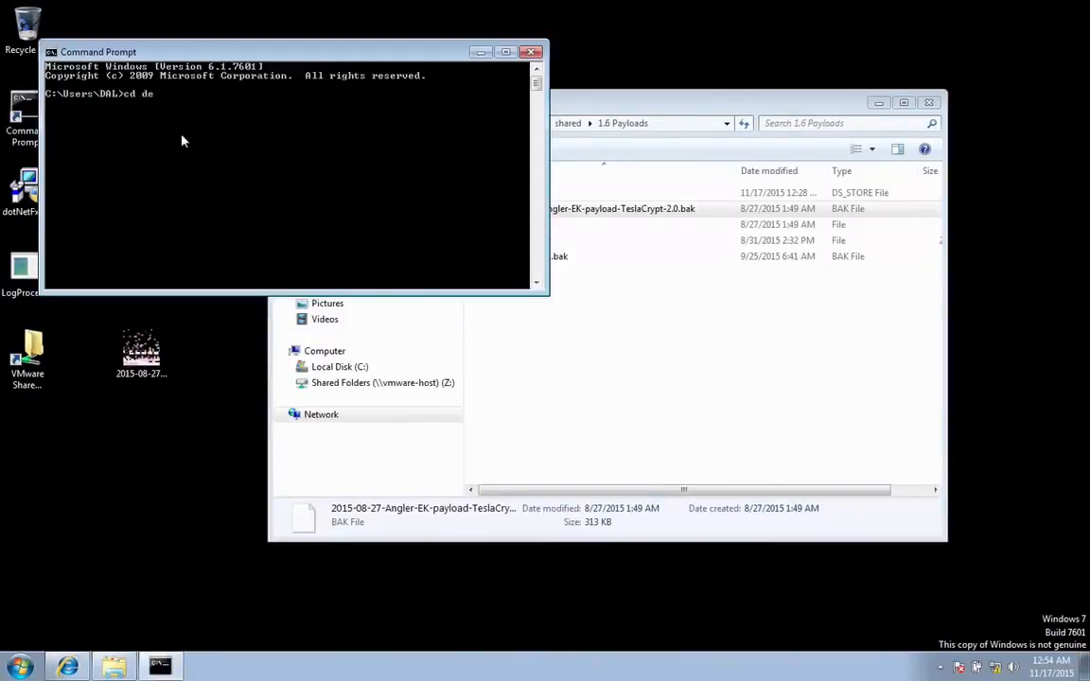
{"action": "key", "text": "Return"}
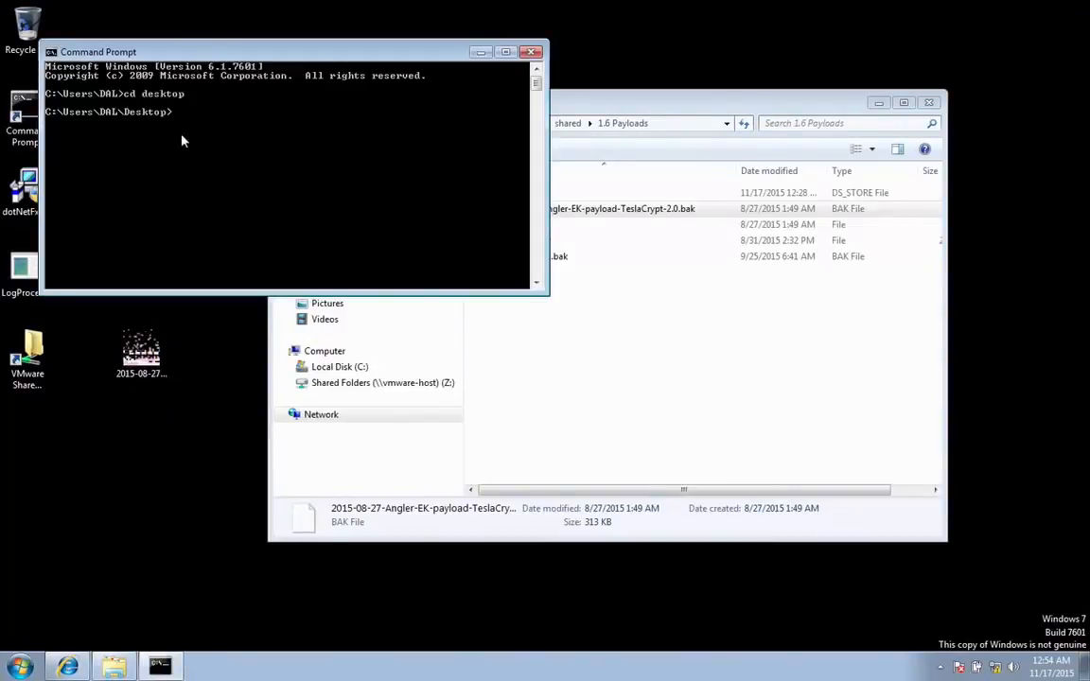
- Append "abc" to 2015-08-27-Angler-EK-payload-TeslaCrypt-2.0.exe using echo with >>, and minimize the Command Prompt
{"action": "type", "text": "echo \"abc\" >>"}
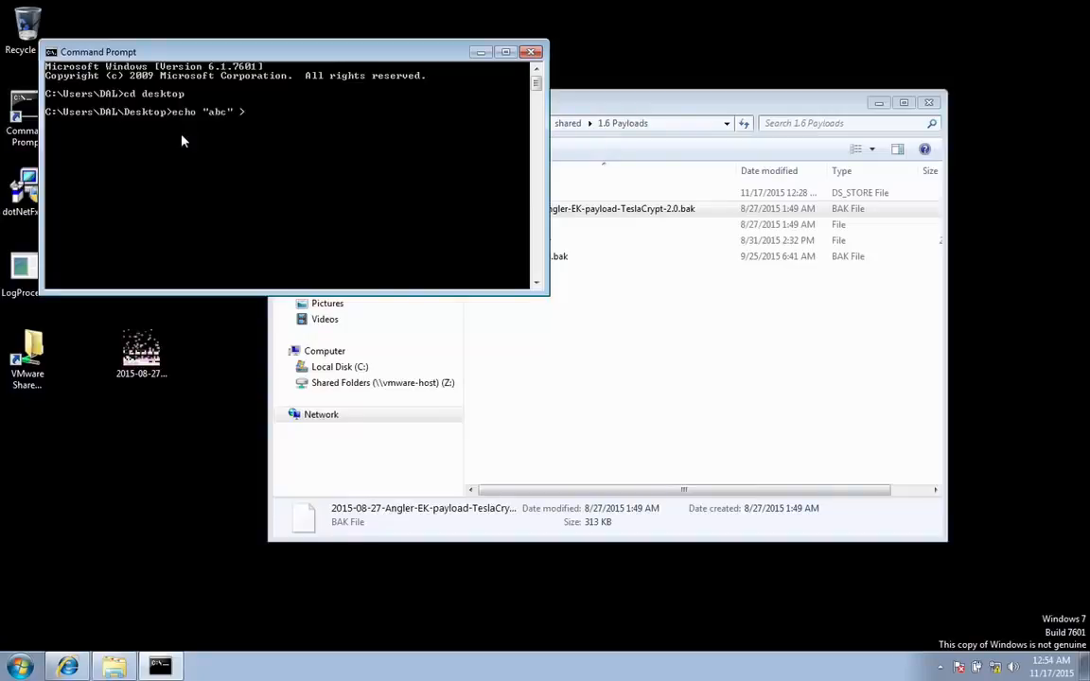
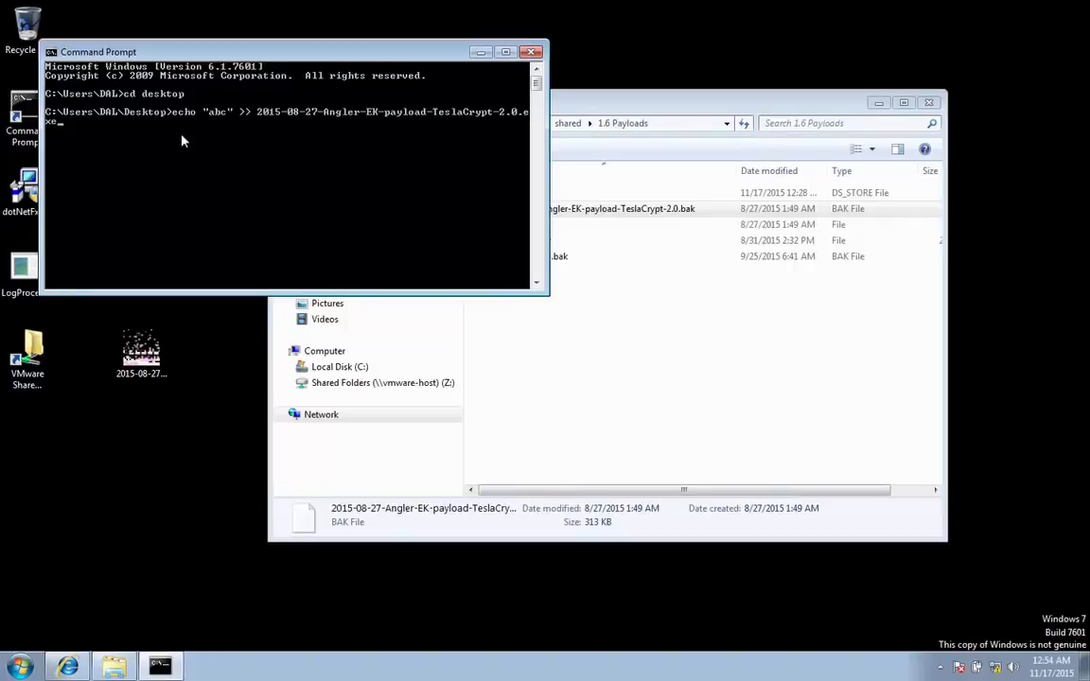
{"action": "key", "text": "Return"}
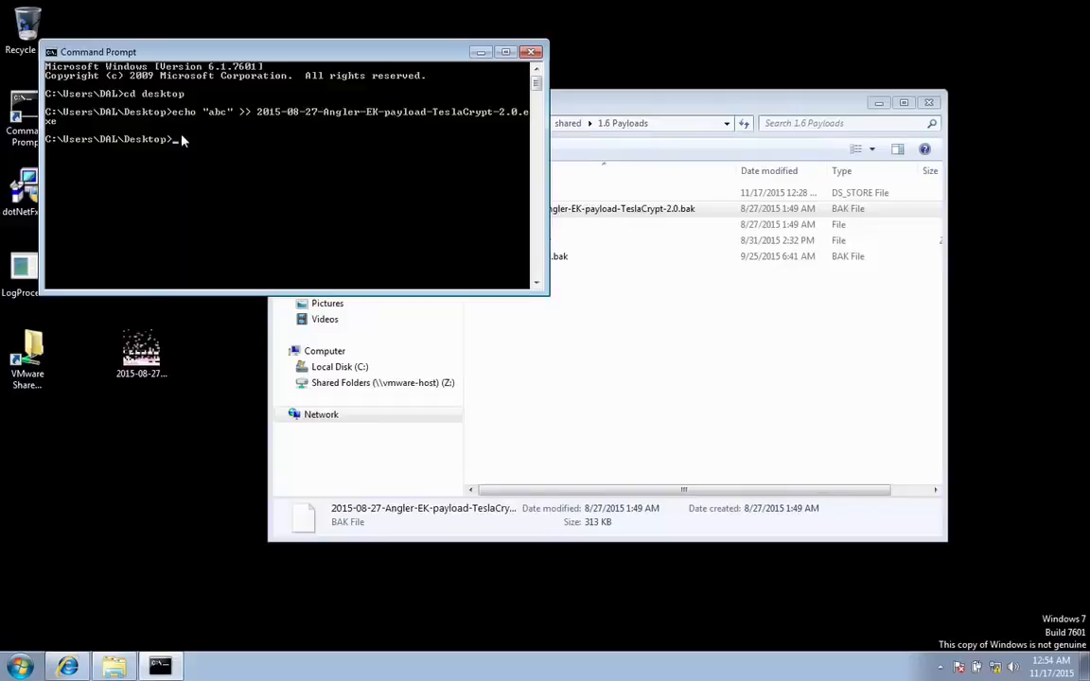
{"action": "left_click", "coordinate": [480, 52]}
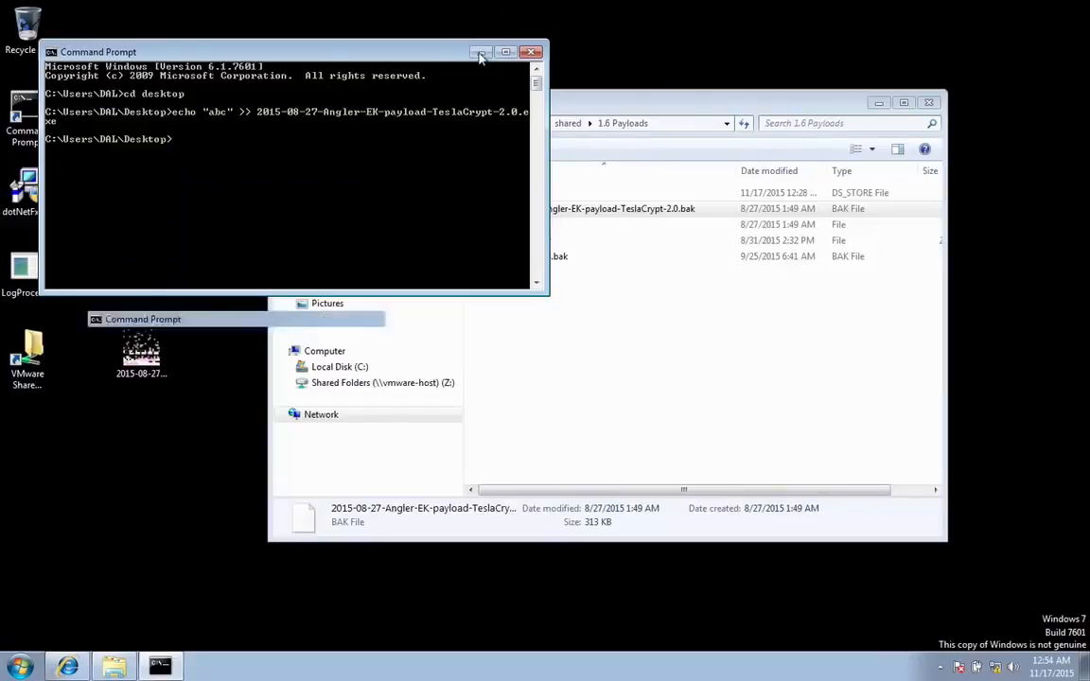
- Display the Sample Pictures folder in the Pictures library and run the modified TeslaCrypt executable from the desktop
{"action": "left_click", "coordinate": [341, 303]}
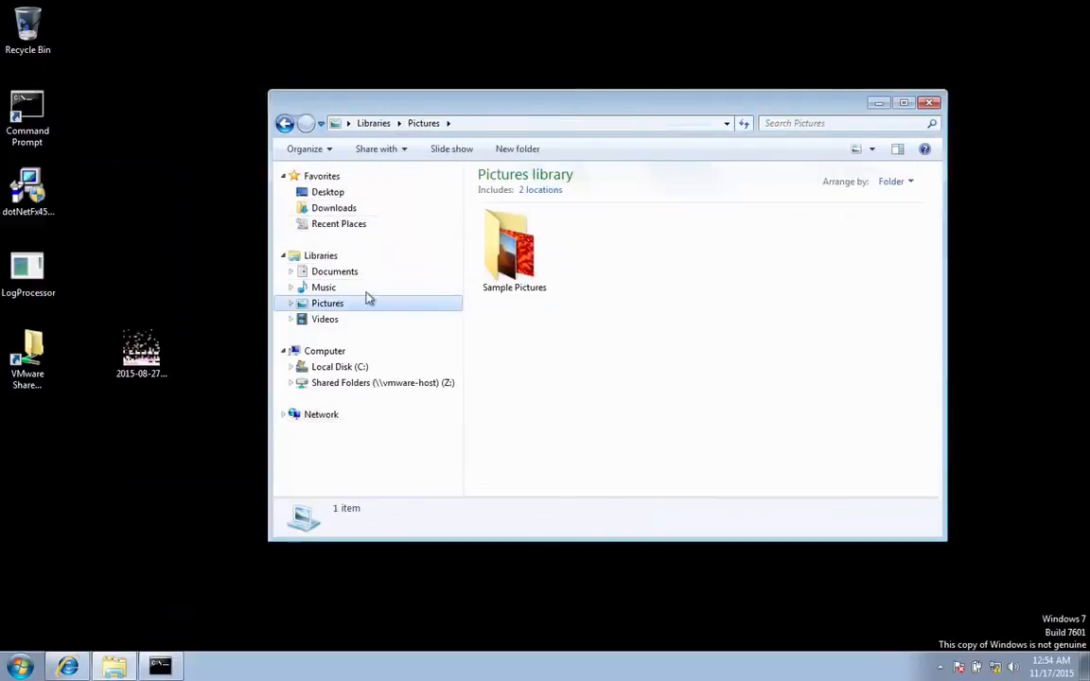
{"action": "double_click", "coordinate": [488, 262]}
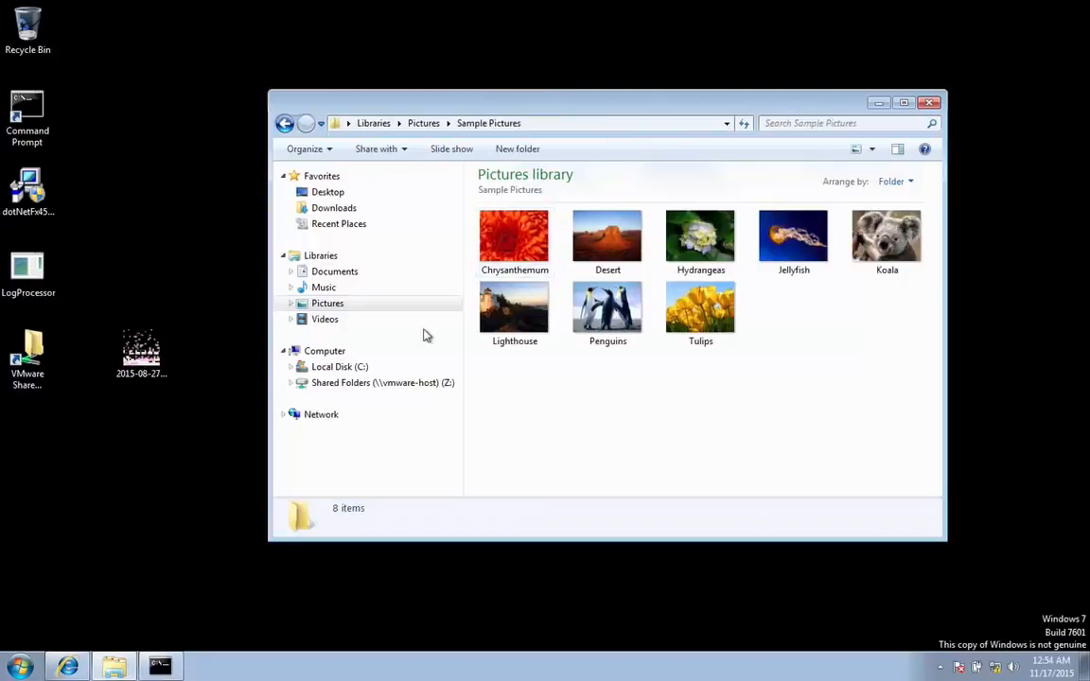
{"action": "left_click", "coordinate": [147, 349]}
{"action": "left_click", "coordinate": [366, 466]}
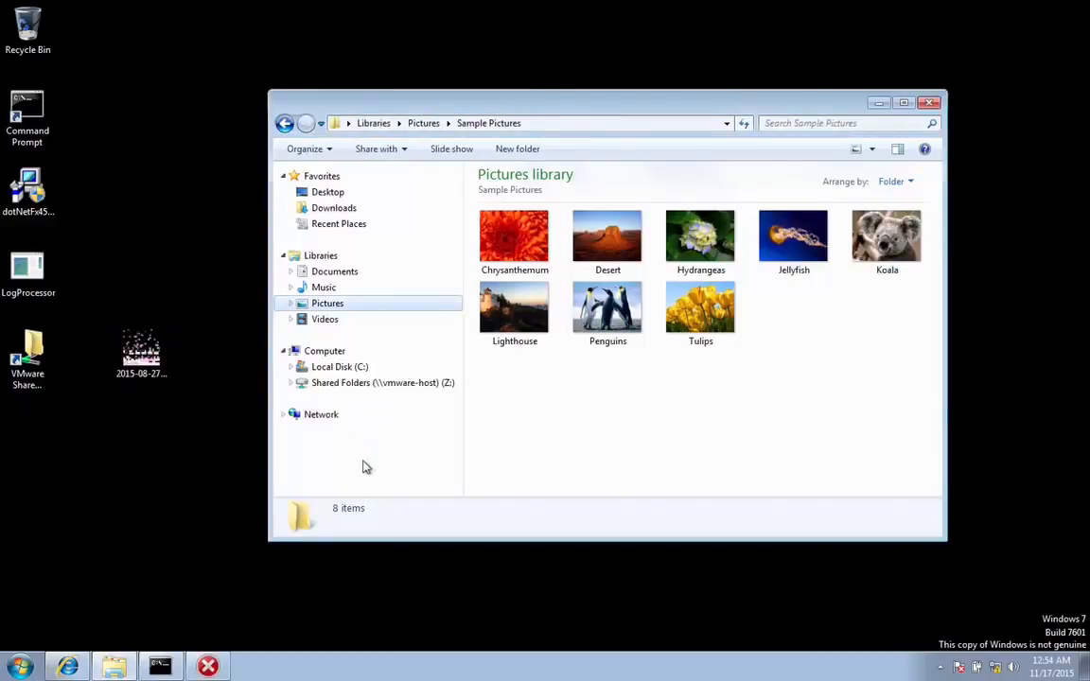
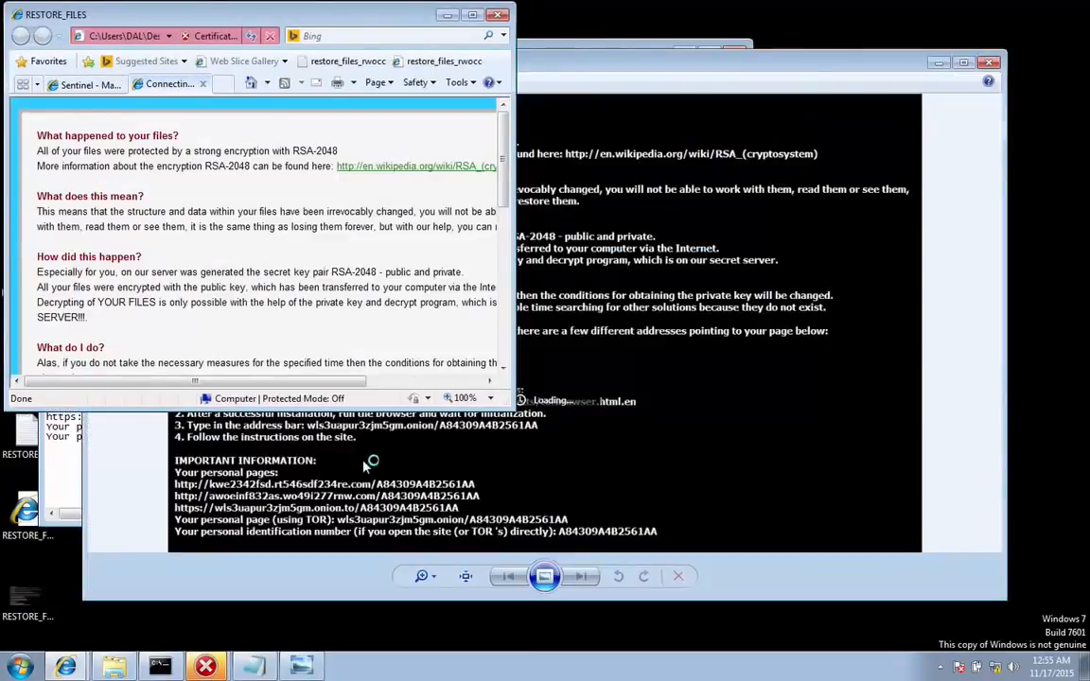
- Close the three RESTORE_FILES ransom notes in Windows Photo Viewer, Internet Explorer and Notepad
{"action": "left_click", "coordinate": [578, 65]}
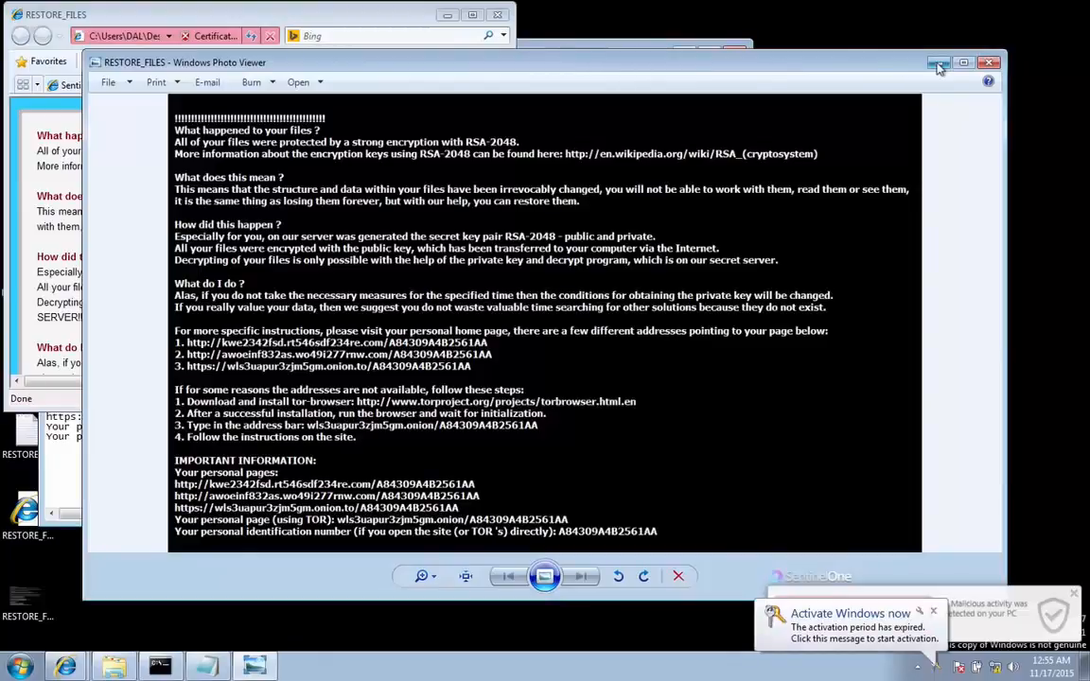
{"action": "left_click", "coordinate": [985, 65]}
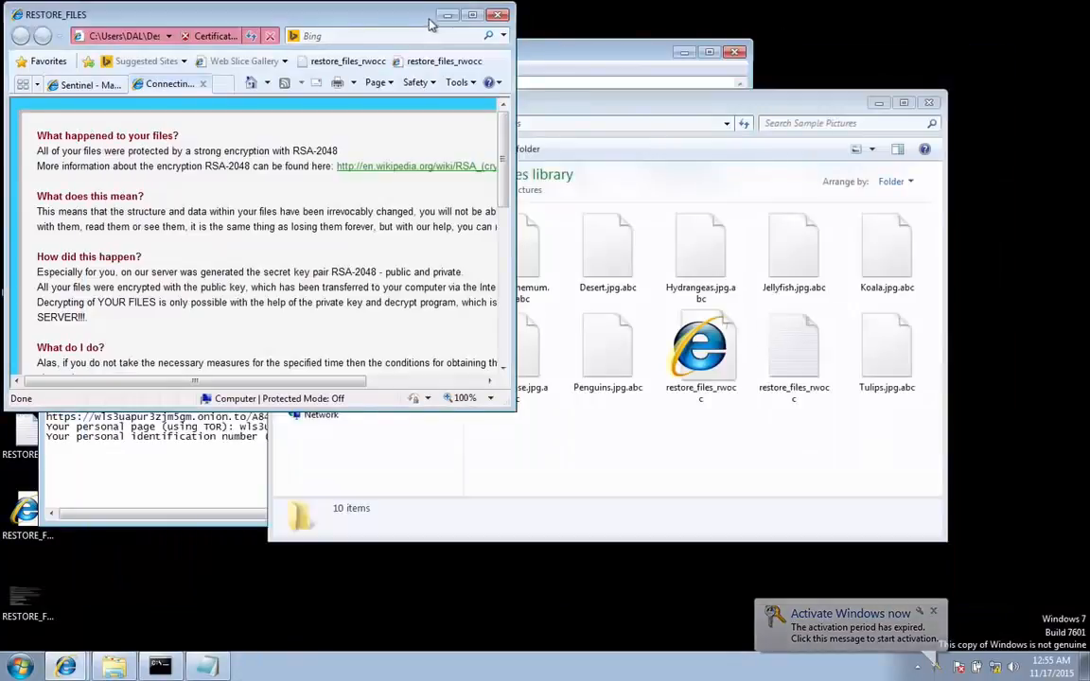
{"action": "left_click", "coordinate": [498, 14]}
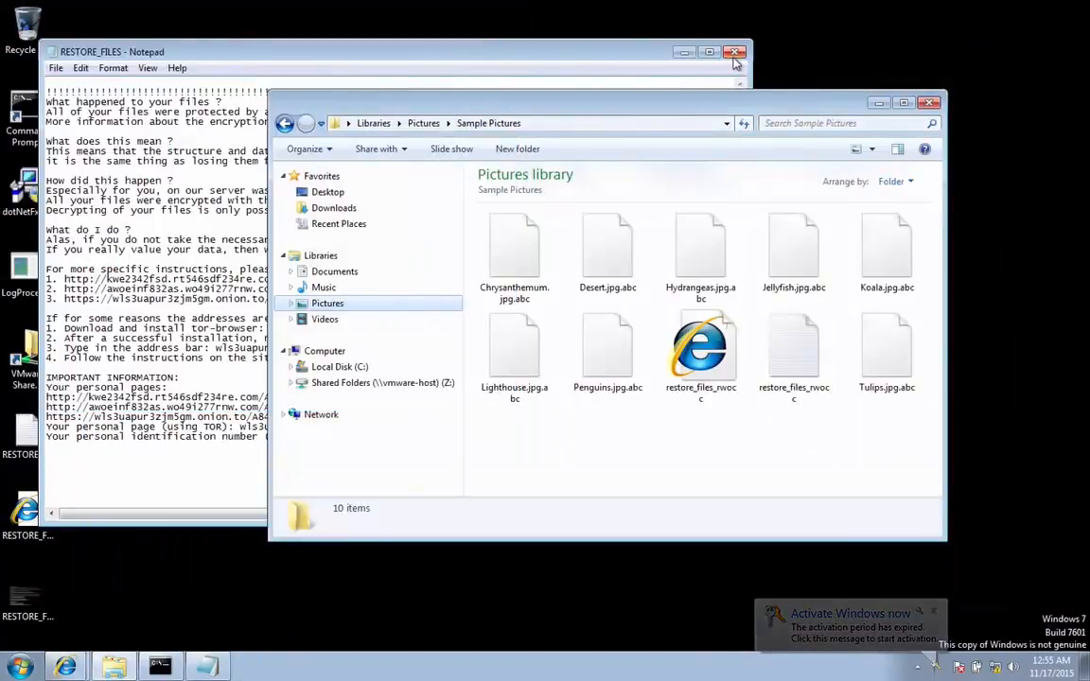
{"action": "left_click", "coordinate": [734, 54]}
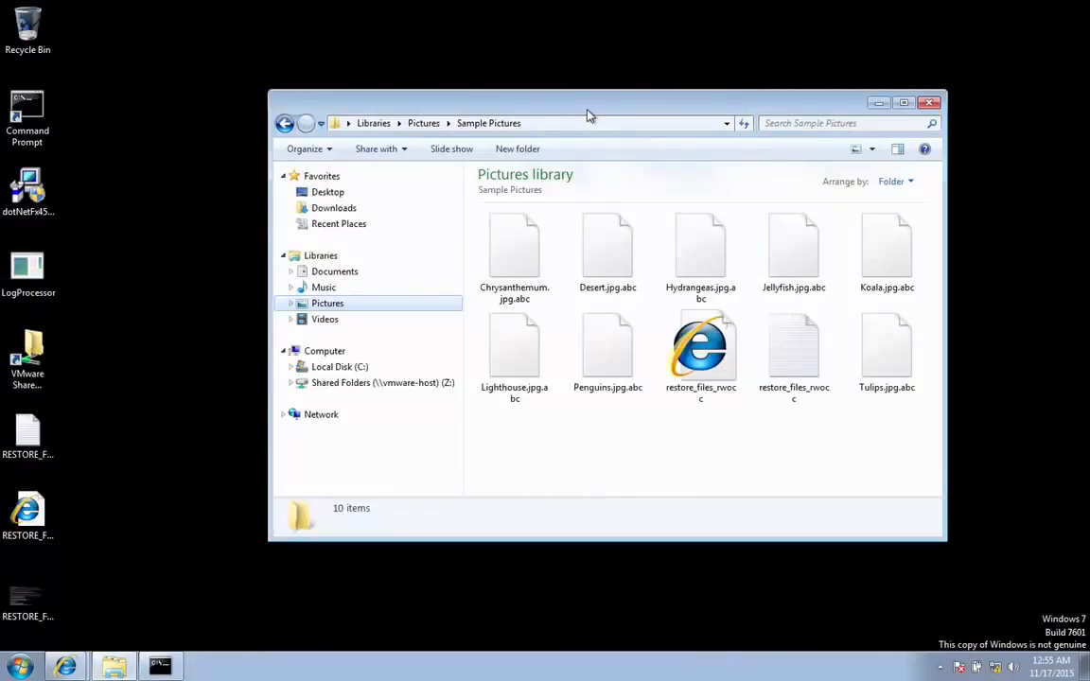
- Move the Explorer window up and inspect the Videos and Pictures libraries for encrypted files and ransom notes
{"action": "left_click_drag", "start_coordinate": [528, 99], "coordinate": [530, 70]}
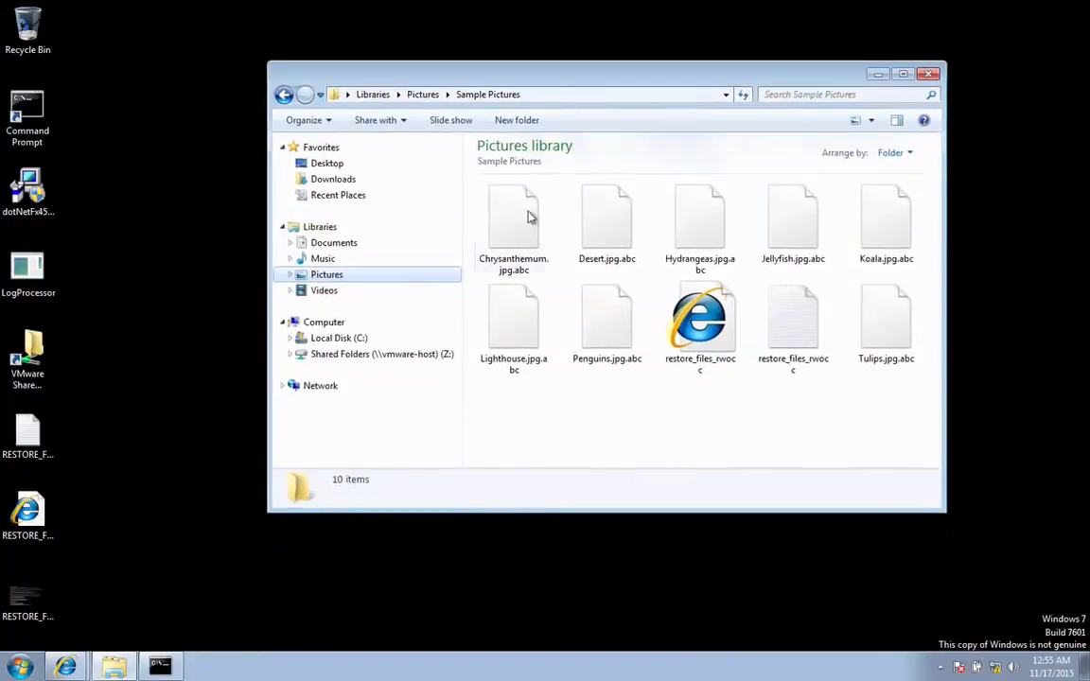
{"action": "left_click", "coordinate": [323, 291]}
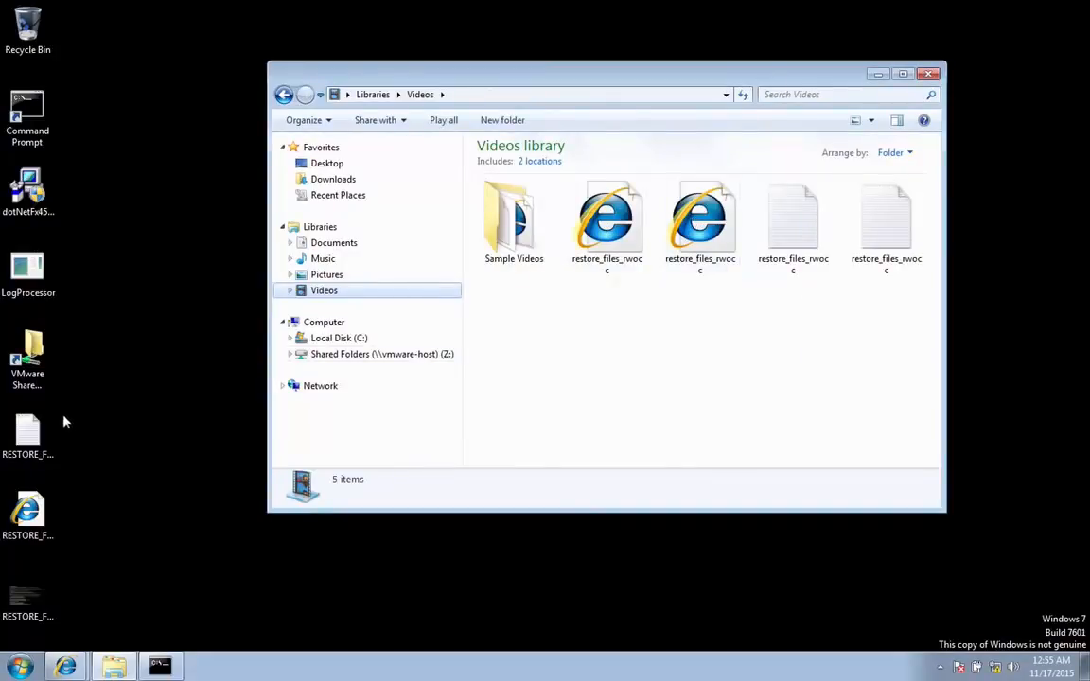
{"action": "left_click", "coordinate": [363, 273]}
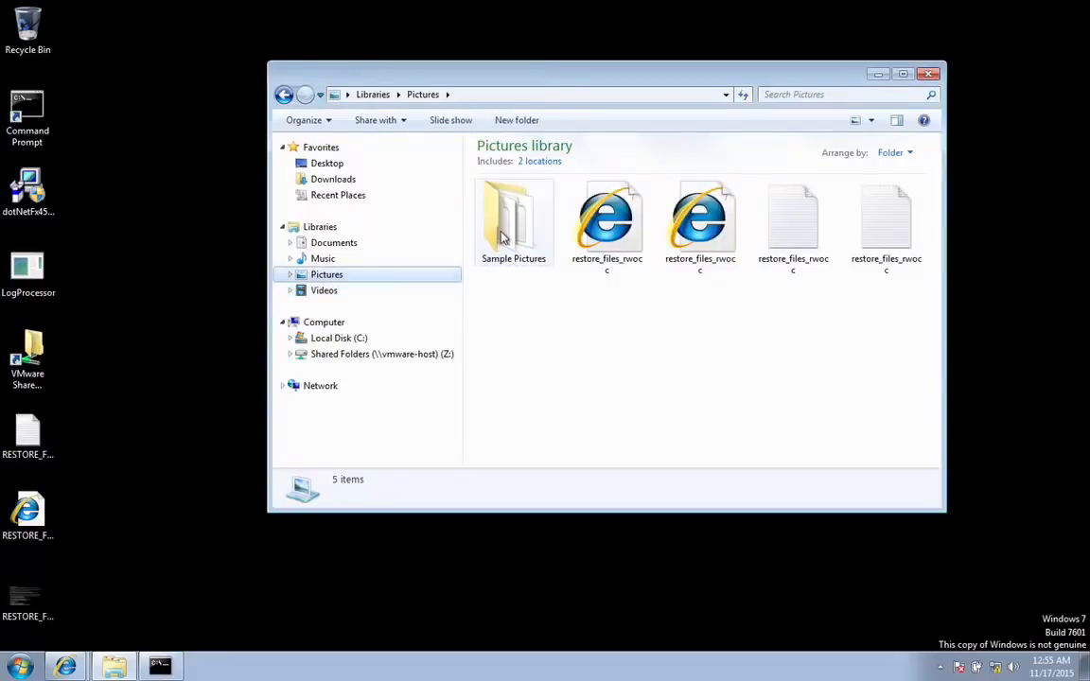
- Open the Sample Pictures folder in the Pictures library to view its files
{"action": "double_click", "coordinate": [503, 237]}
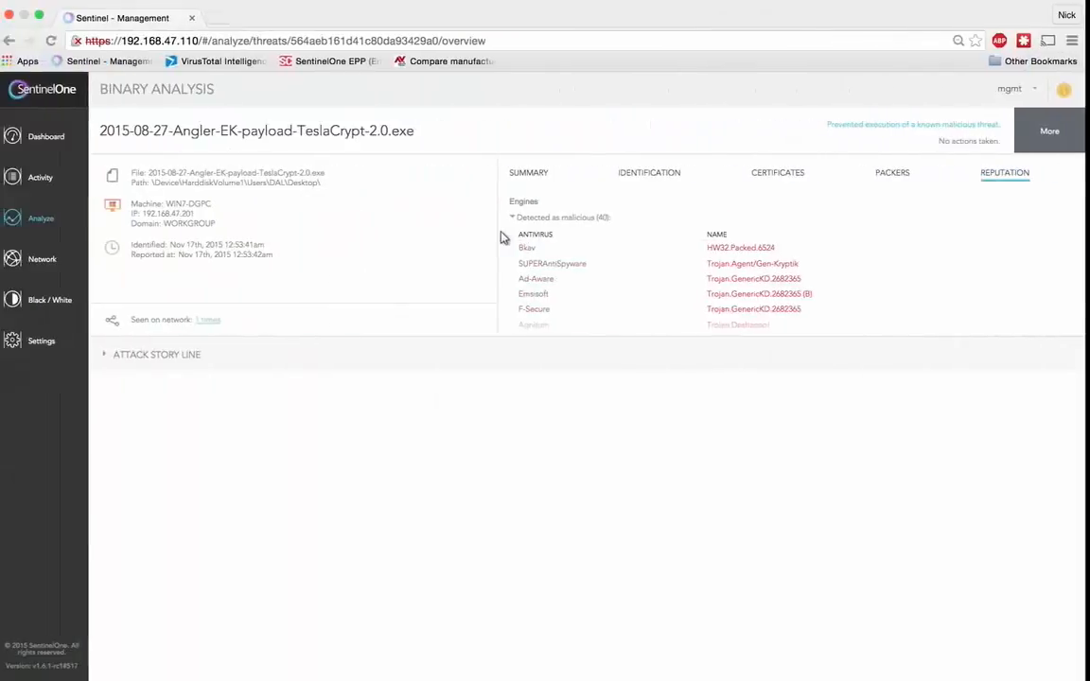
- Switch to the SentinelOne console in Chrome, show the Dashboard in a new tab, and open the active TeslaCrypt threat's analysis
{"action": "left_click", "coordinate": [54, 140]}
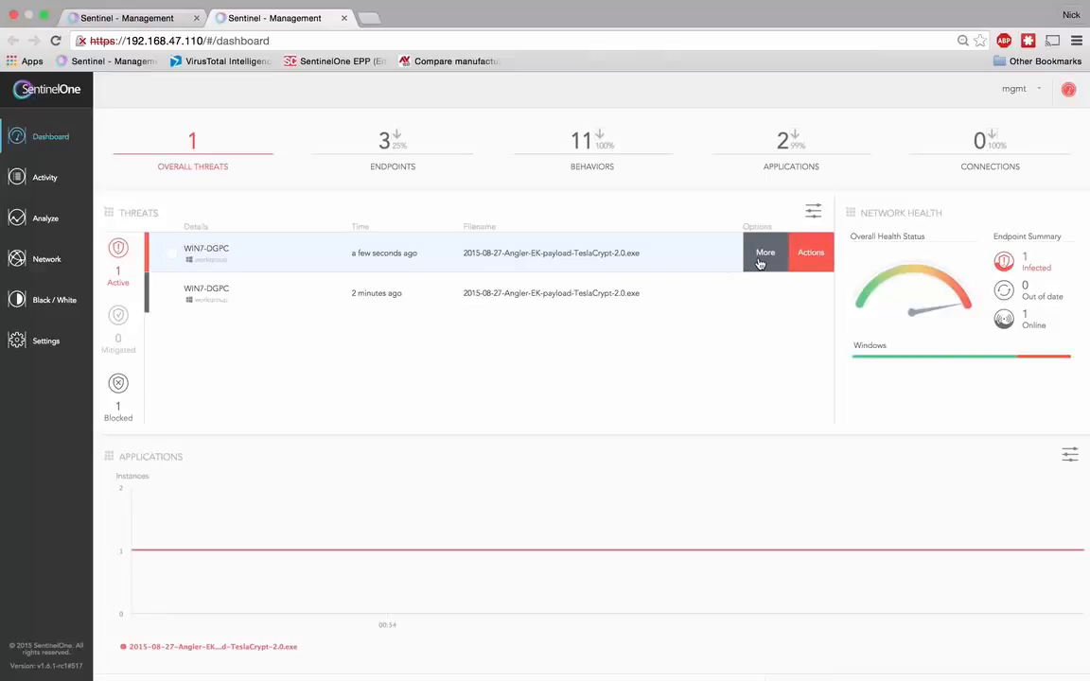
{"action": "left_click", "coordinate": [760, 264]}
{"action": "left_click", "coordinate": [763, 285]}
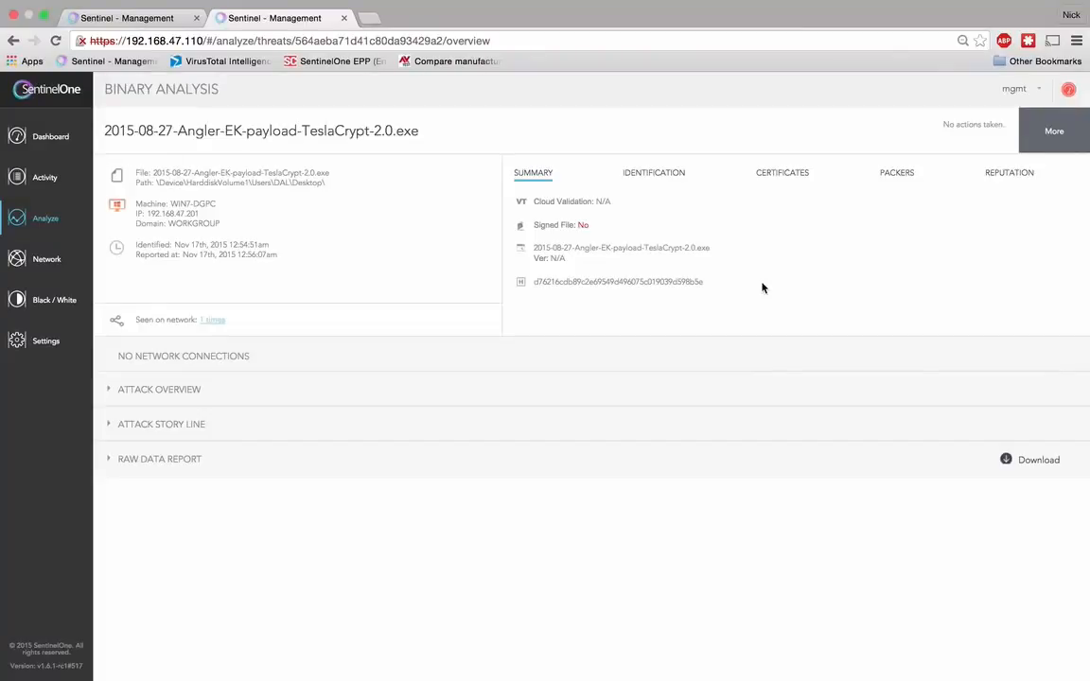
- Compare the modified TeslaCrypt file's hash with the hash in the original blocked threat's summary, and return to the modified threat's analysis
{"action": "left_click_drag", "start_coordinate": [706, 282], "coordinate": [534, 282]}
{"action": "left_click", "coordinate": [545, 297]}
{"action": "key", "text": "ctrl+shift+Tab"}
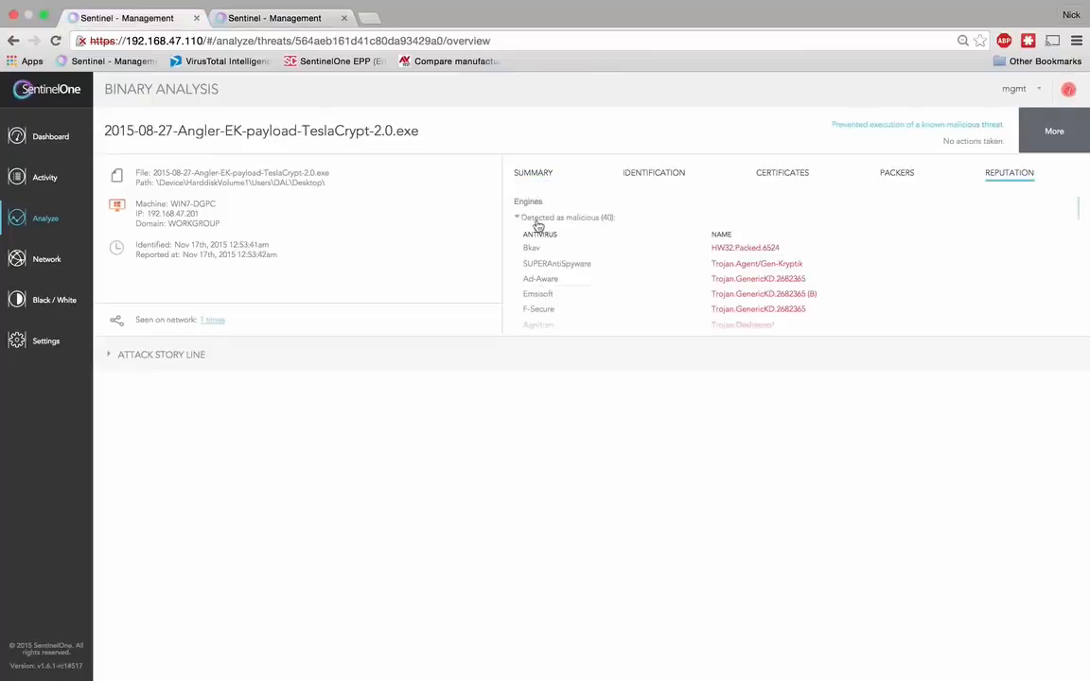
{"action": "left_click", "coordinate": [544, 174]}
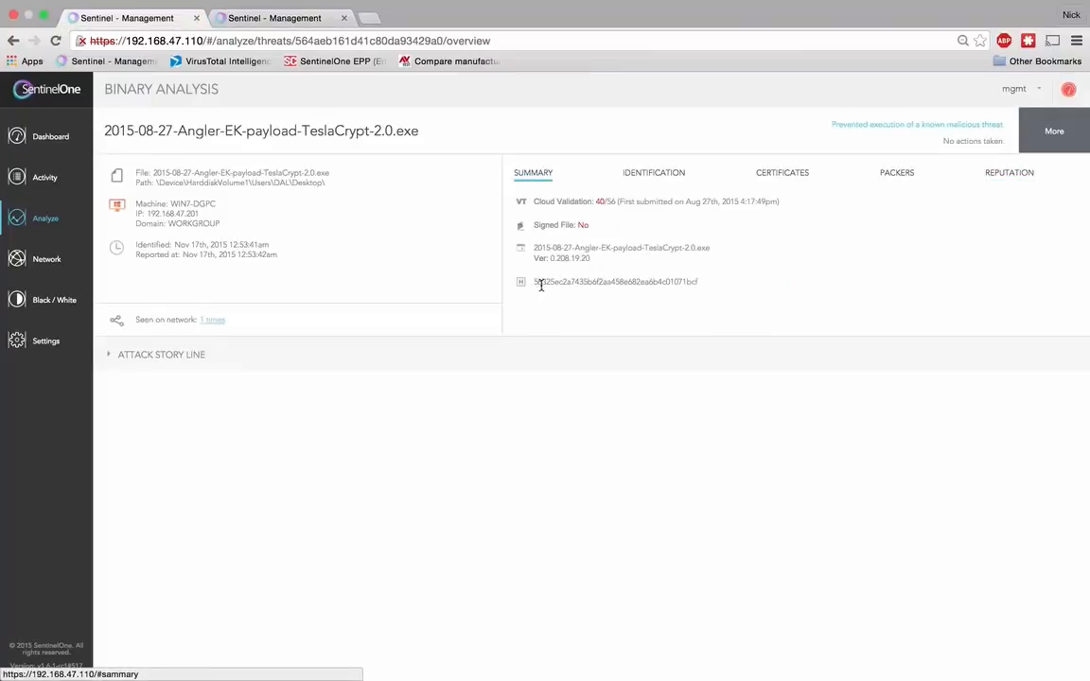
{"action": "key", "text": "ctrl+Tab"}
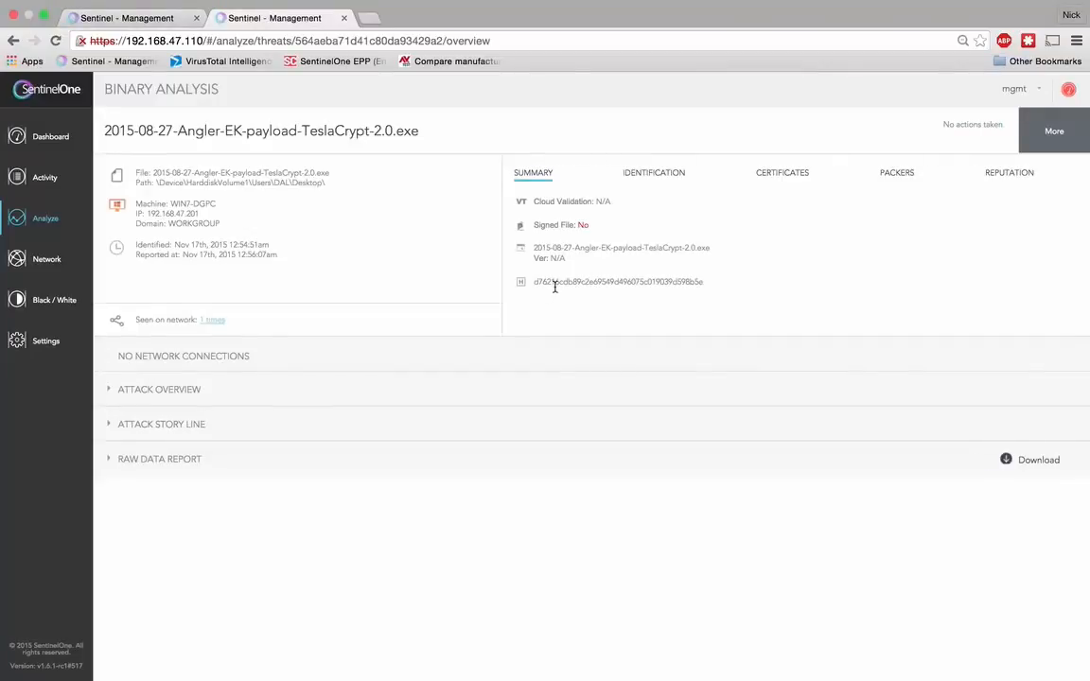
- Expand the Attack Story Line, review the file events of the 2015-08-27-Angler-EK-payload-TeslaCrypt-2.0.exe process, and close its details
{"action": "left_click", "coordinate": [423, 427]}
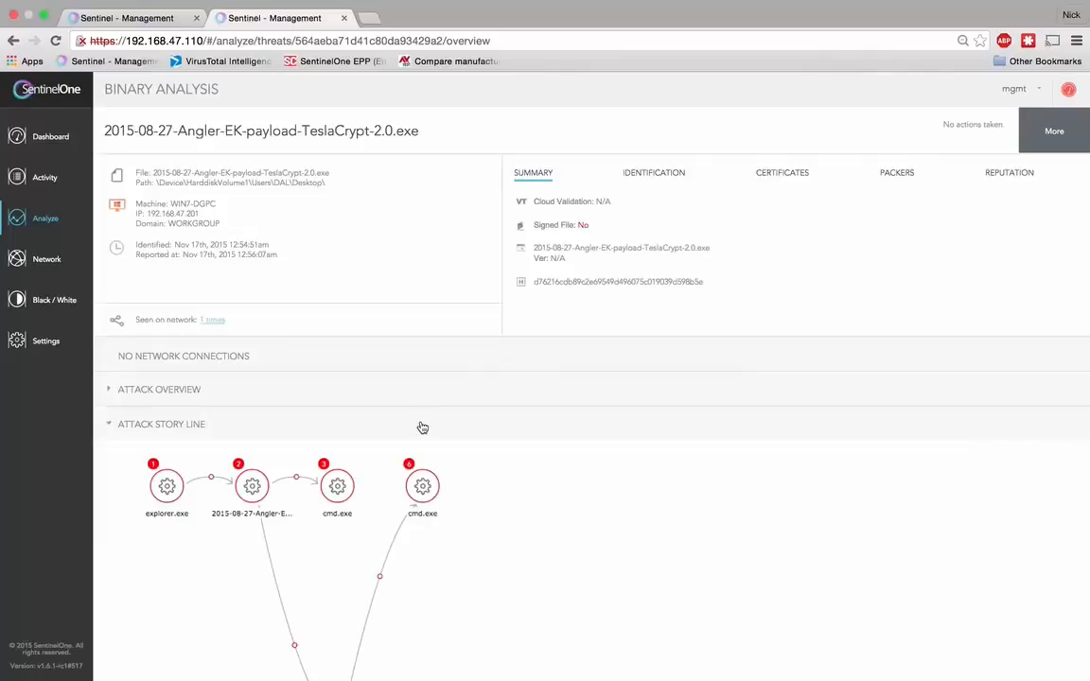
{"action": "scroll", "coordinate": [1087, 440], "scroll_direction": "down", "scroll_amount": 5}
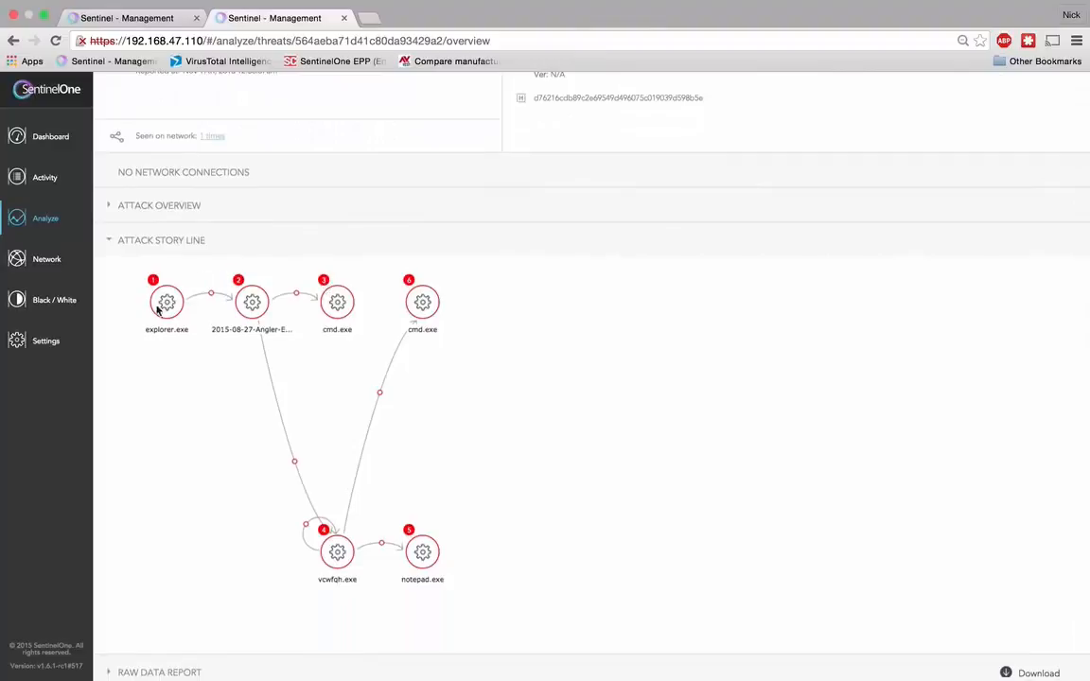
{"action": "left_click", "coordinate": [257, 303]}
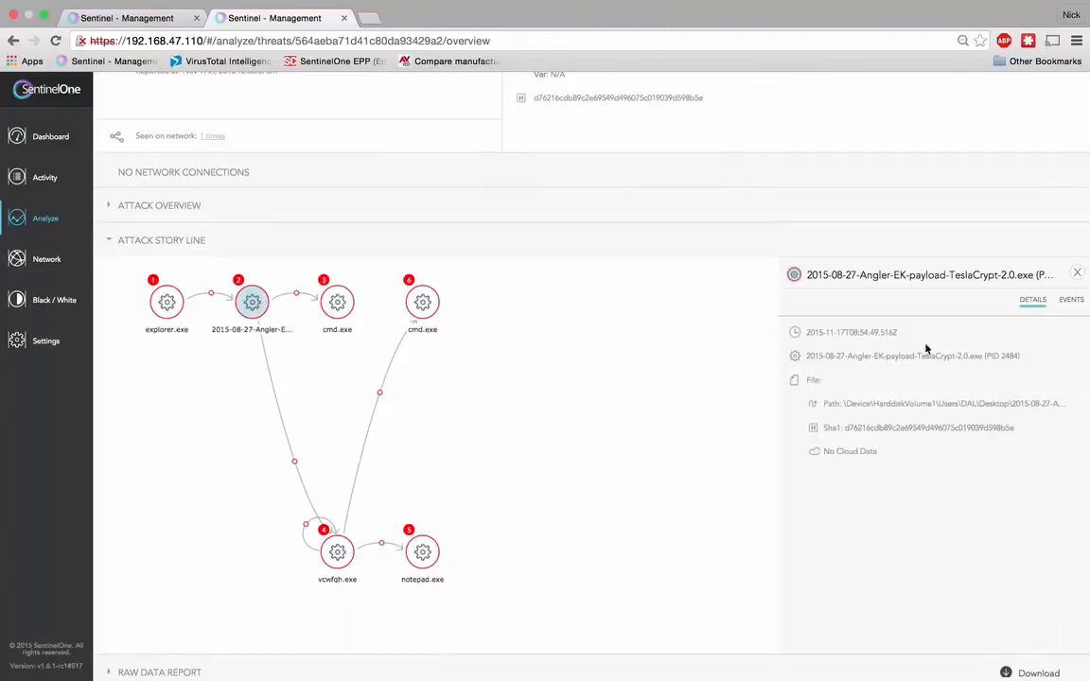
{"action": "left_click", "coordinate": [1064, 303]}
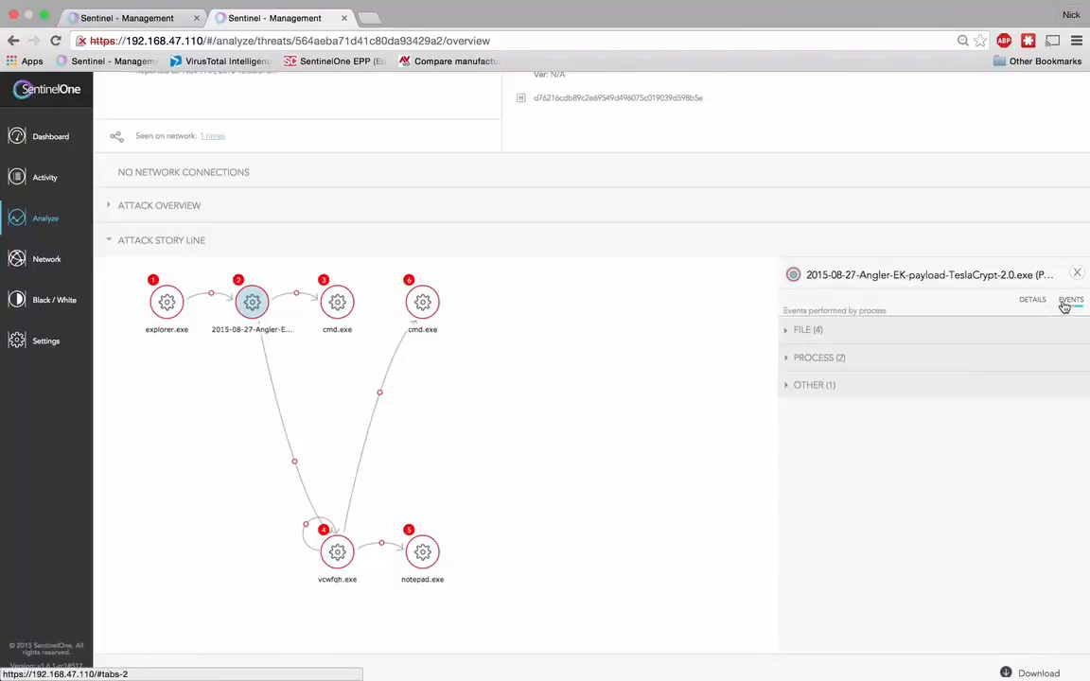
{"action": "left_click", "coordinate": [930, 335]}
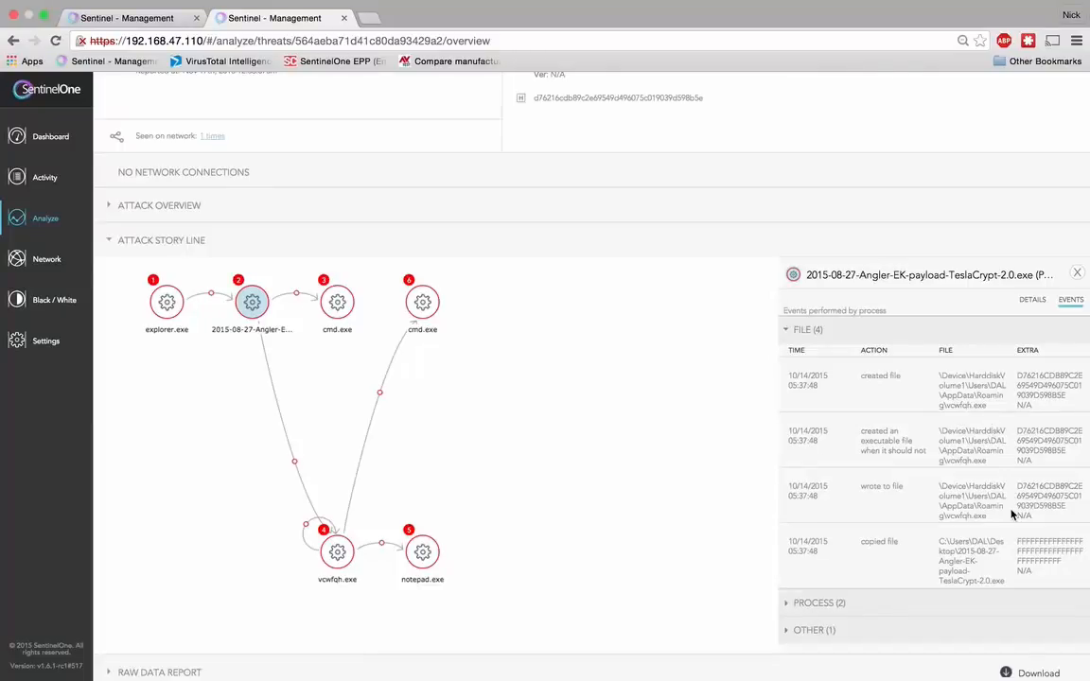
{"action": "left_click", "coordinate": [1077, 273]}
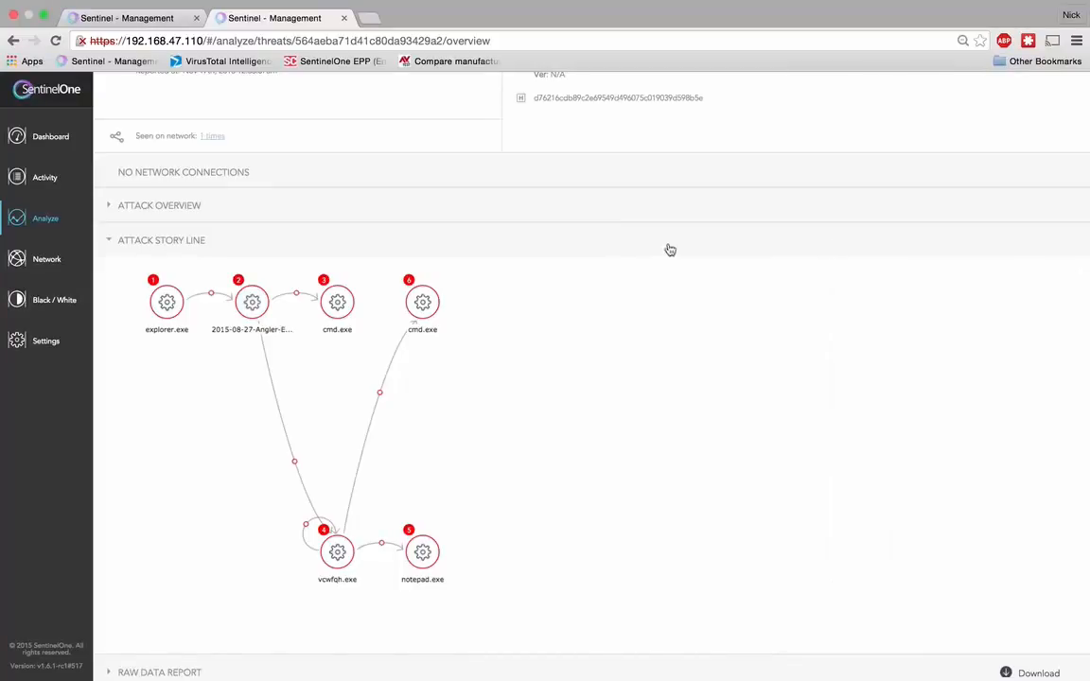
- Review the file events of cmd.exe, node 3 in the Attack Story Line, and close its details
{"action": "left_click", "coordinate": [337, 301]}
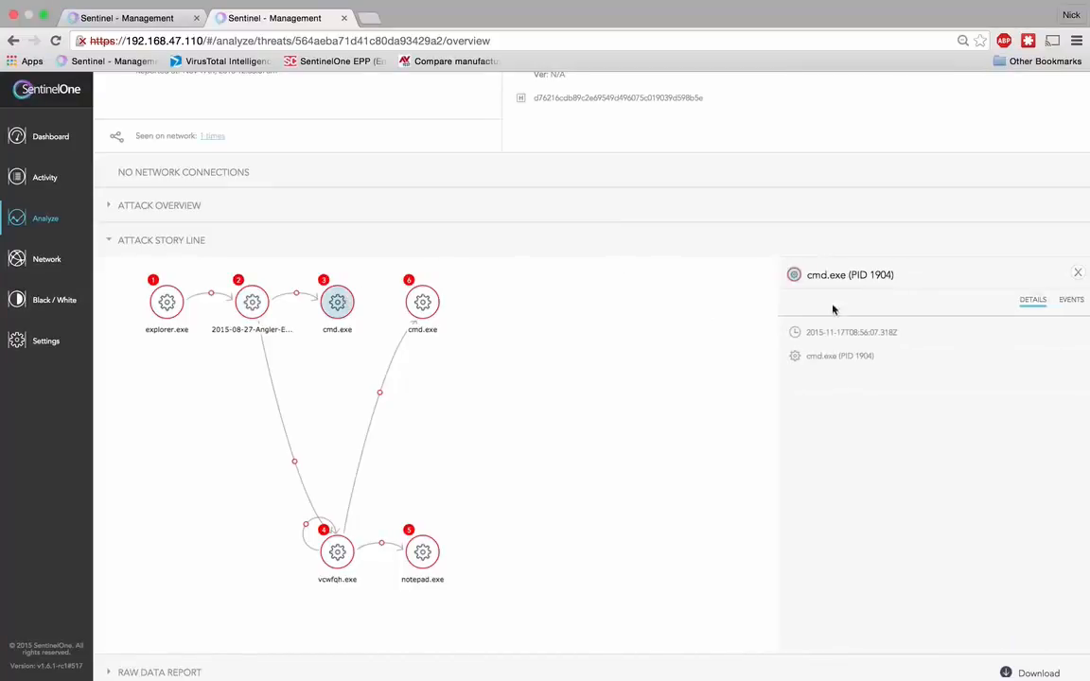
{"action": "left_click", "coordinate": [1070, 300]}
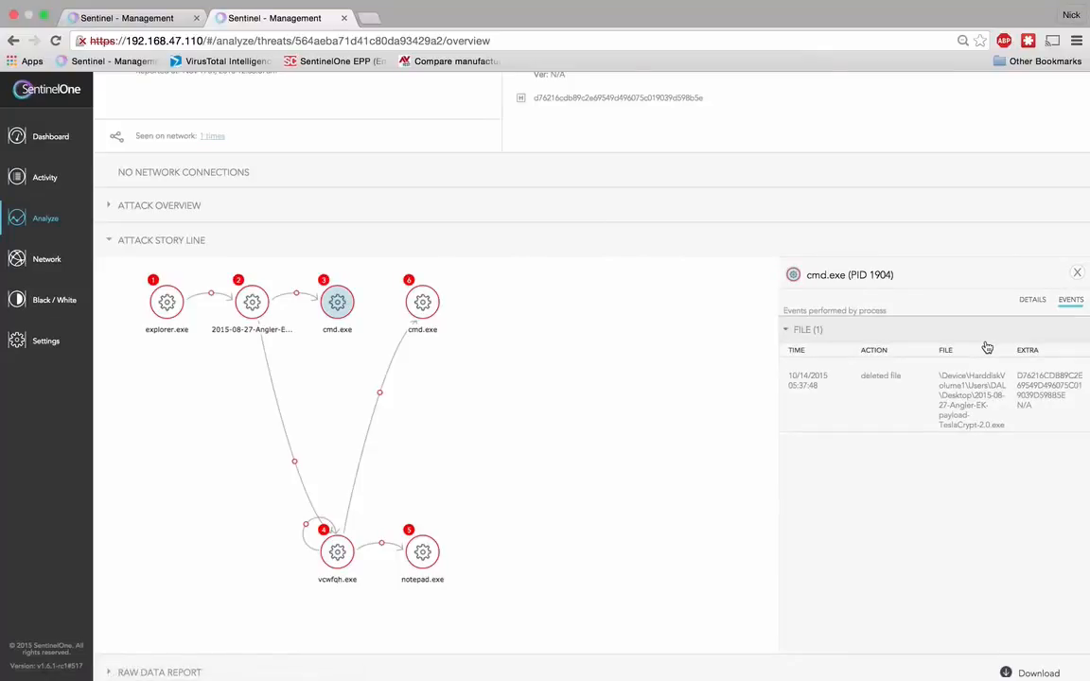
{"action": "left_click", "coordinate": [1077, 272]}
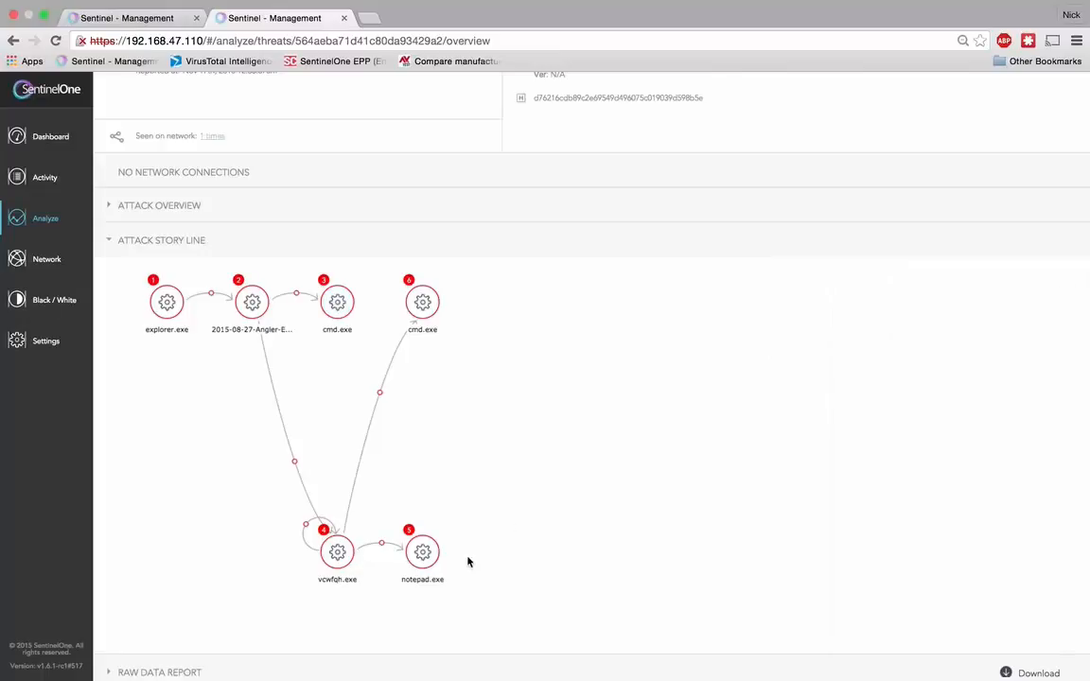
- Review the file events of the vcwfqh.exe process, close its details, and collapse the Attack Story Line
{"action": "left_click", "coordinate": [348, 564]}
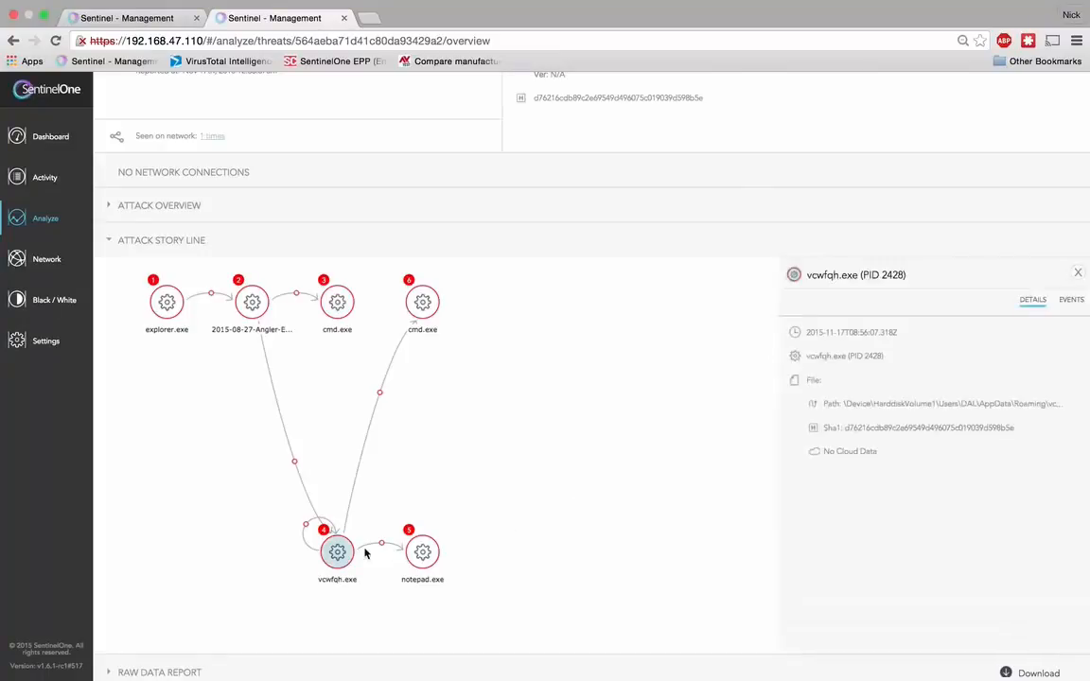
{"action": "left_click", "coordinate": [1070, 301]}
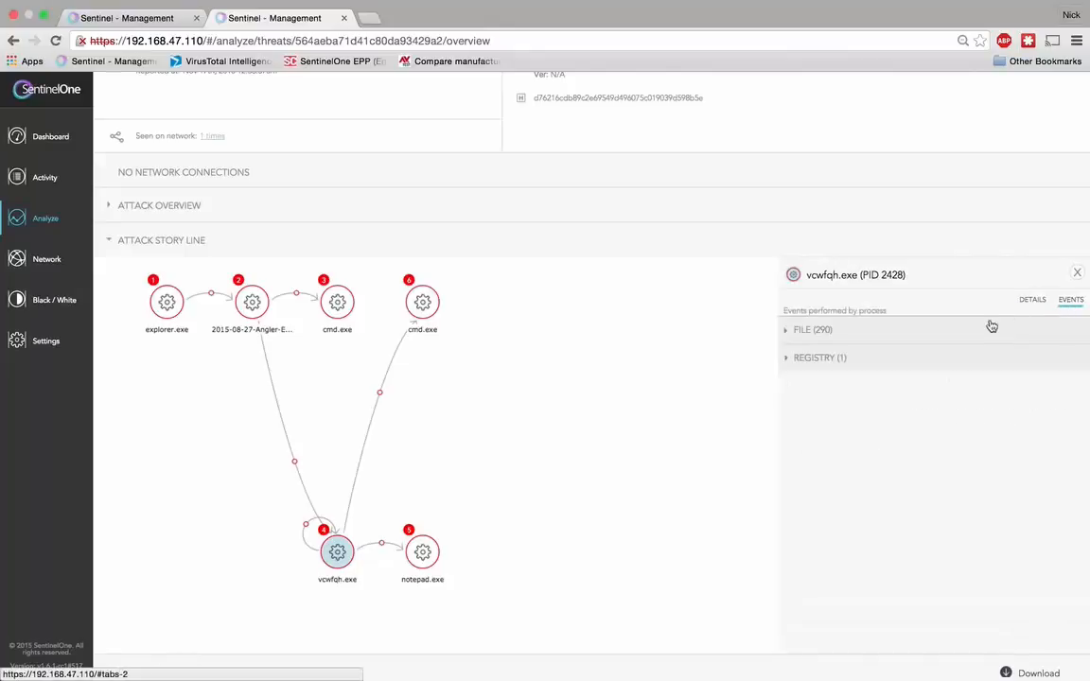
{"action": "left_click", "coordinate": [985, 330]}
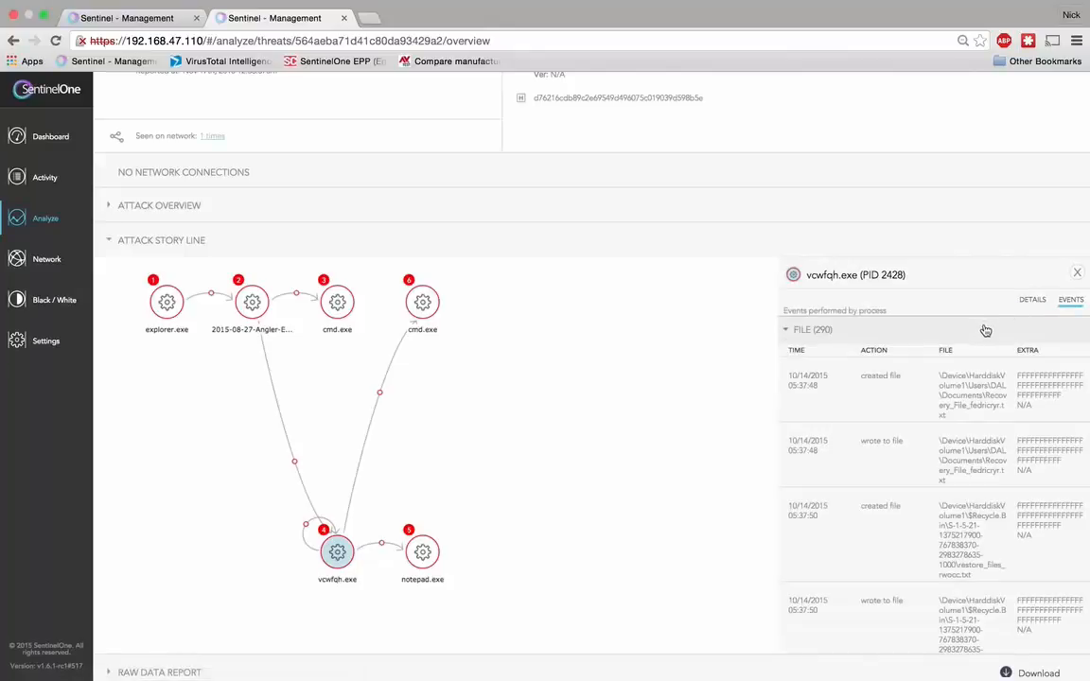
{"action": "scroll", "coordinate": [989, 390], "scroll_direction": "down", "scroll_amount": 2}
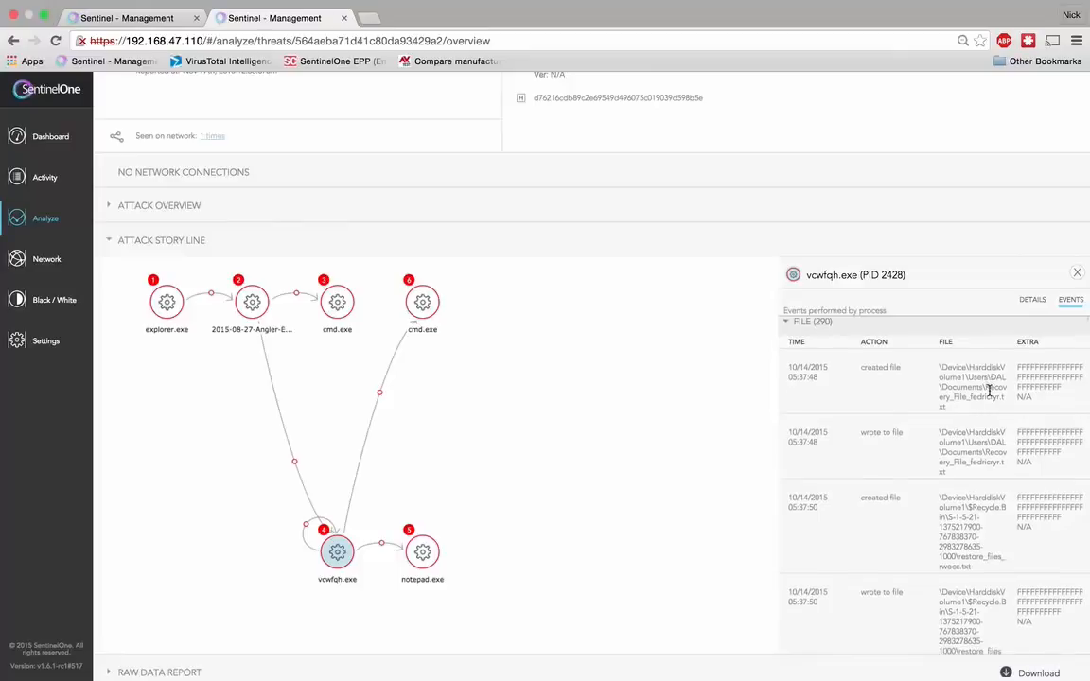
{"action": "scroll", "coordinate": [990, 394], "scroll_direction": "down", "scroll_amount": 2}
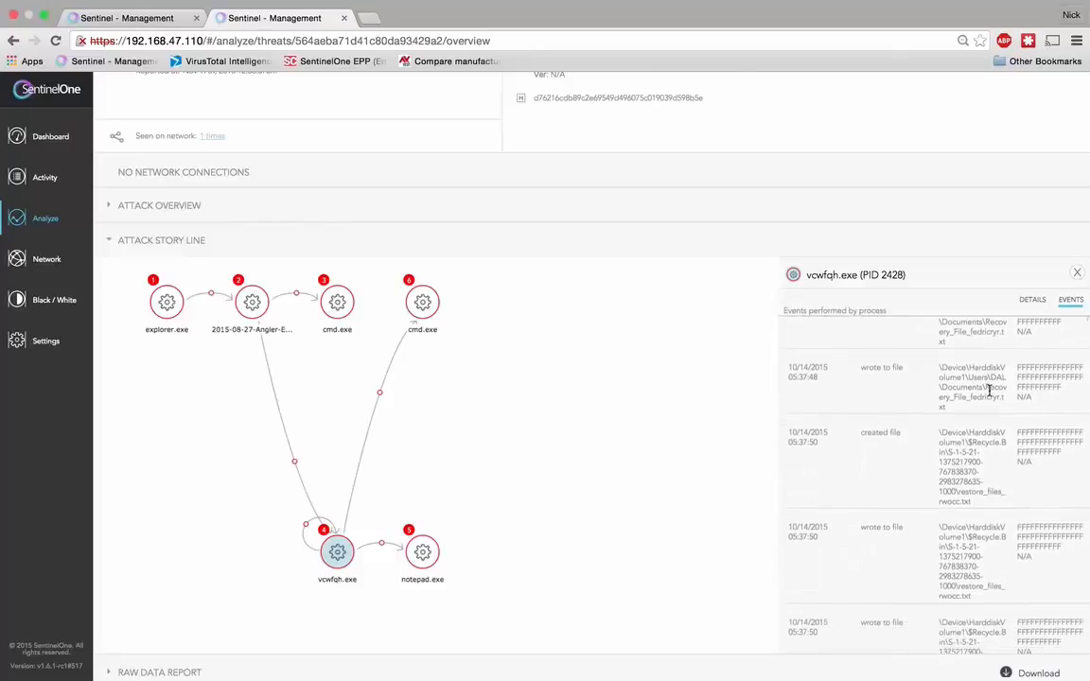
{"action": "left_click", "coordinate": [1077, 272]}
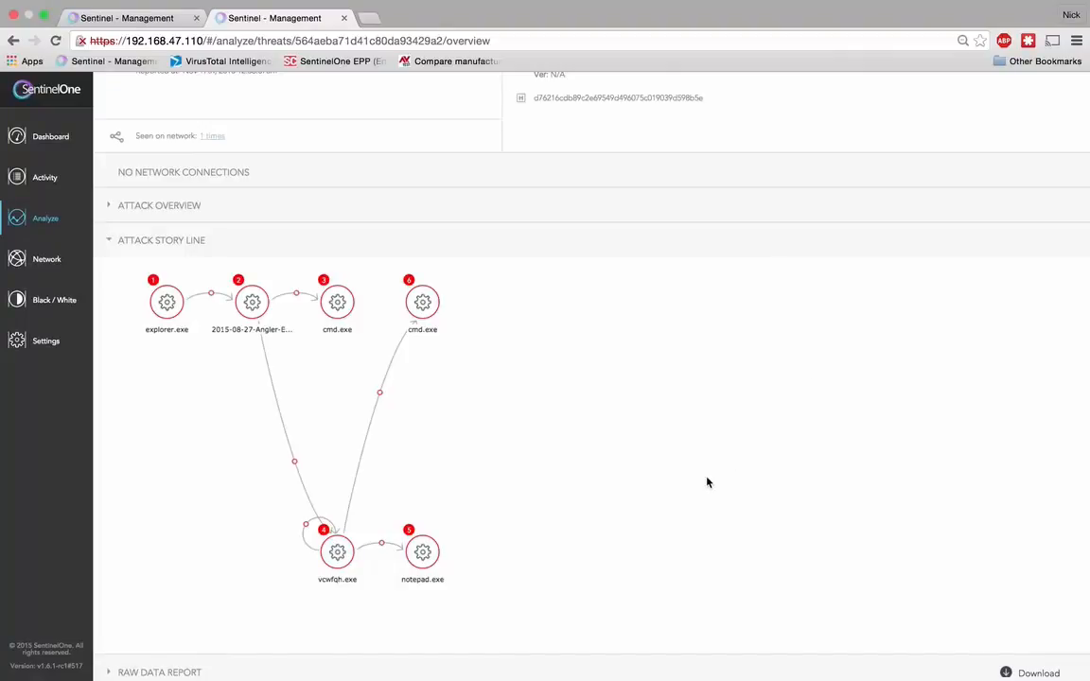
{"action": "scroll", "coordinate": [632, 391], "scroll_direction": "down", "scroll_amount": 1}
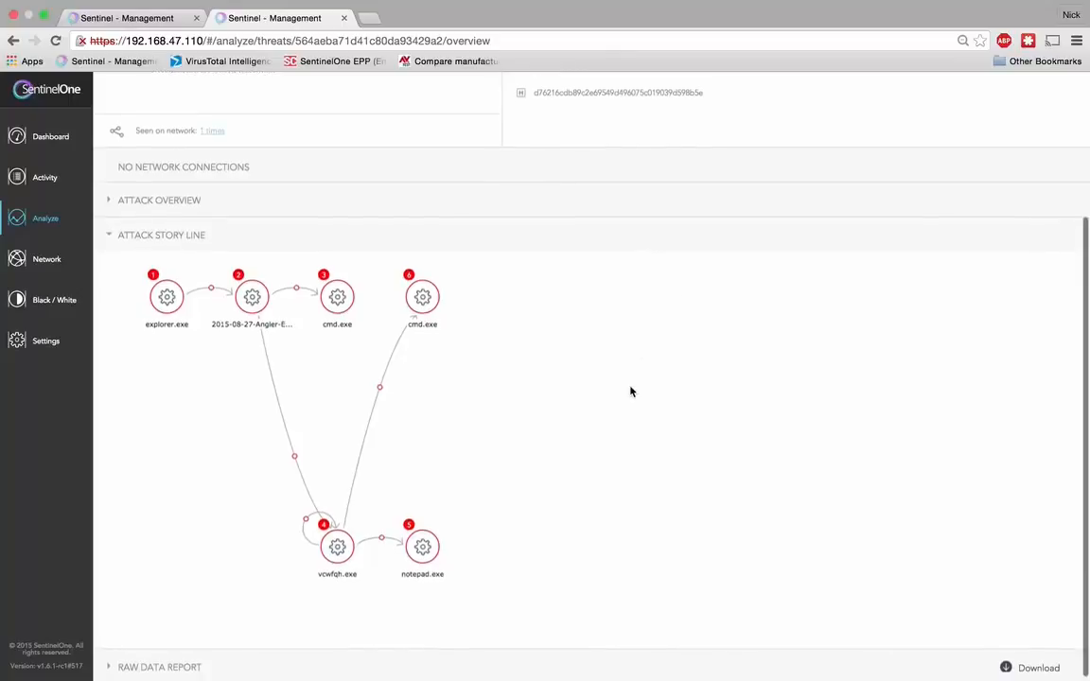
{"action": "left_click", "coordinate": [600, 237]}
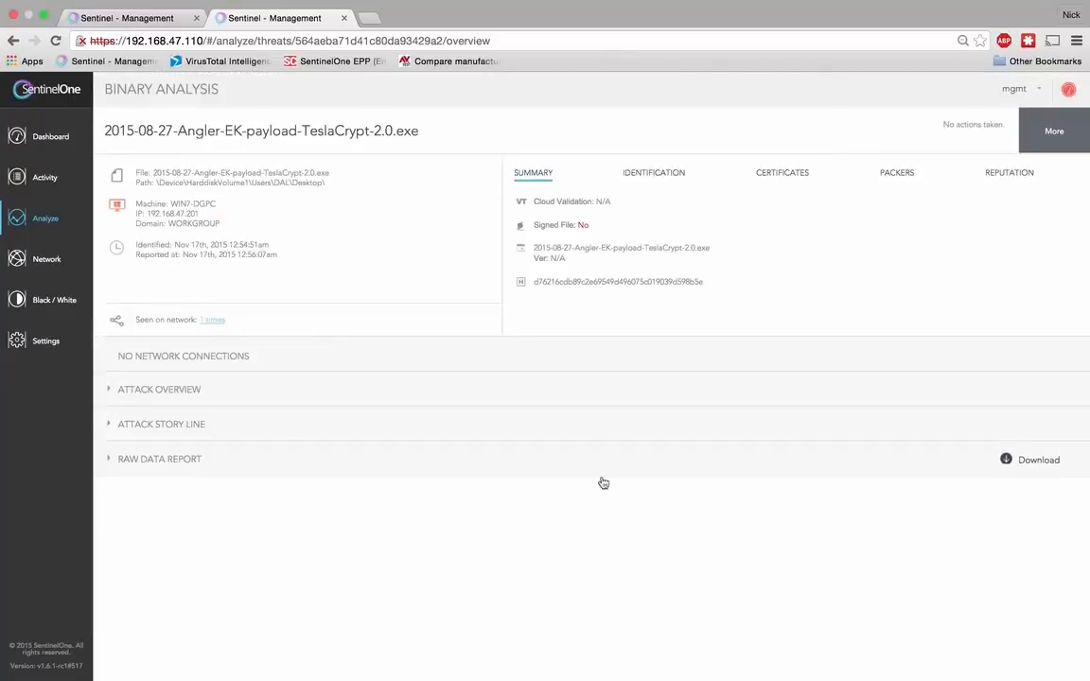
- Examine the file entries in the Raw Data Report and its available download formats, and collapse the report
{"action": "left_click", "coordinate": [606, 458]}
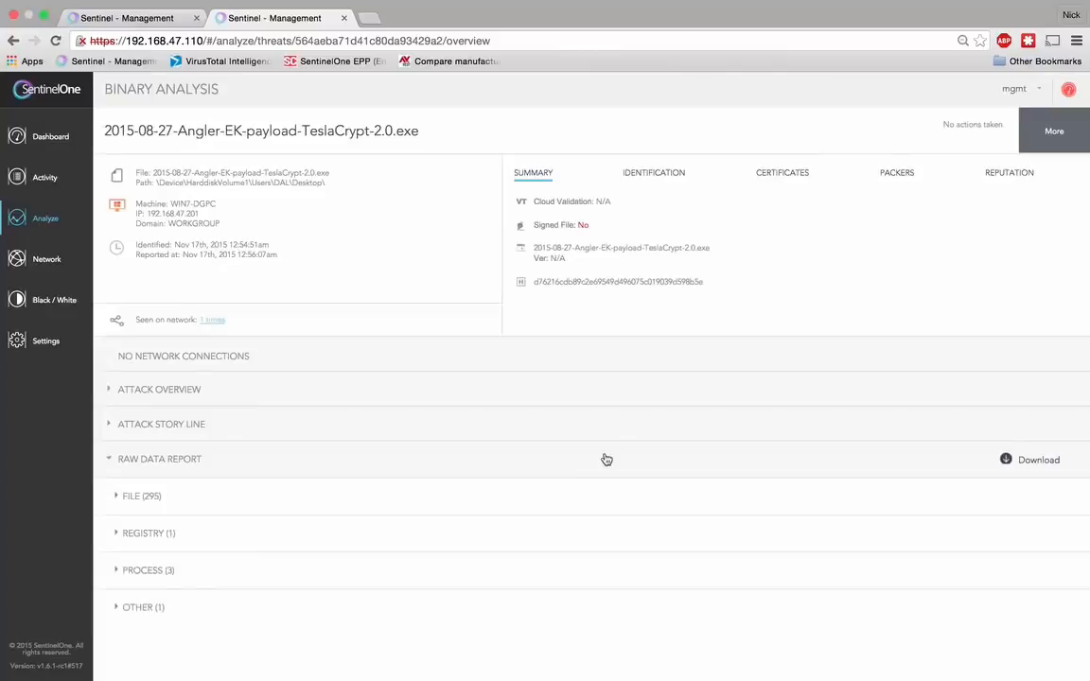
{"action": "left_click", "coordinate": [482, 498]}
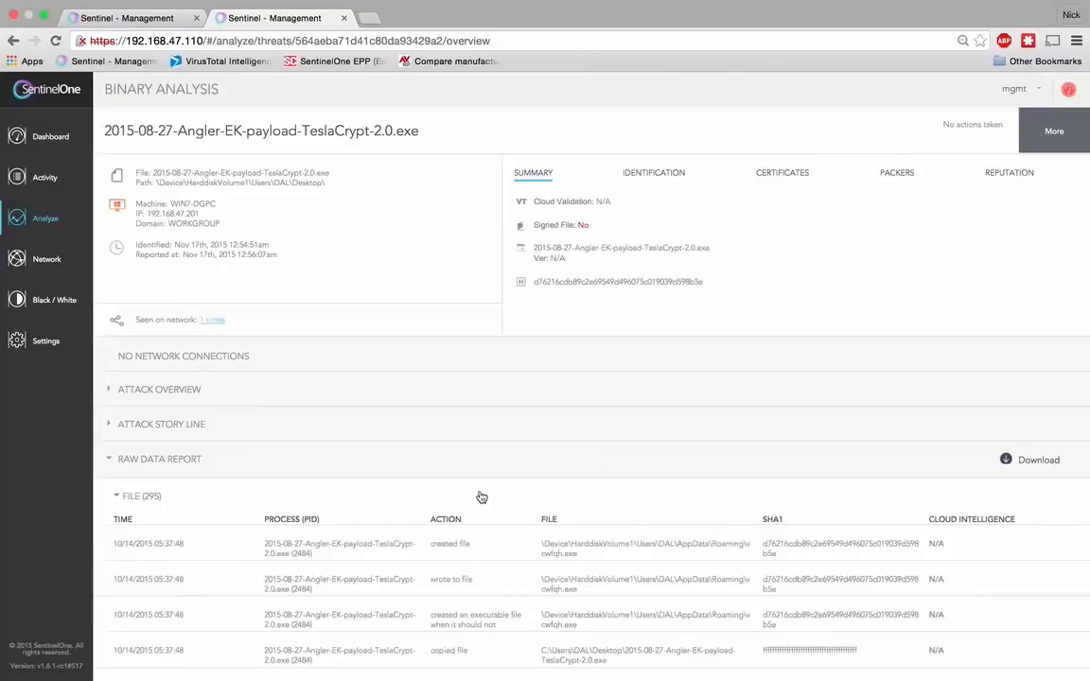
{"action": "scroll", "coordinate": [480, 496], "scroll_direction": "down", "scroll_amount": 5}
{"action": "scroll", "coordinate": [479, 496], "scroll_direction": "down", "scroll_amount": 2}
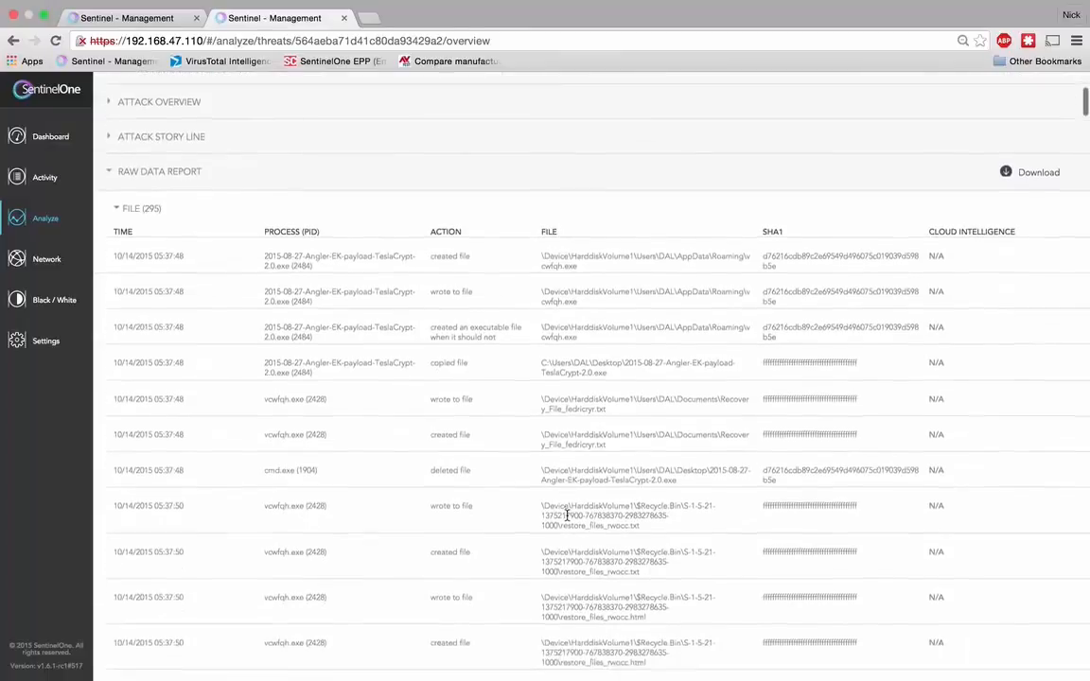
{"action": "scroll", "coordinate": [565, 513], "scroll_direction": "up", "scroll_amount": 4}
{"action": "left_click", "coordinate": [1038, 359]}
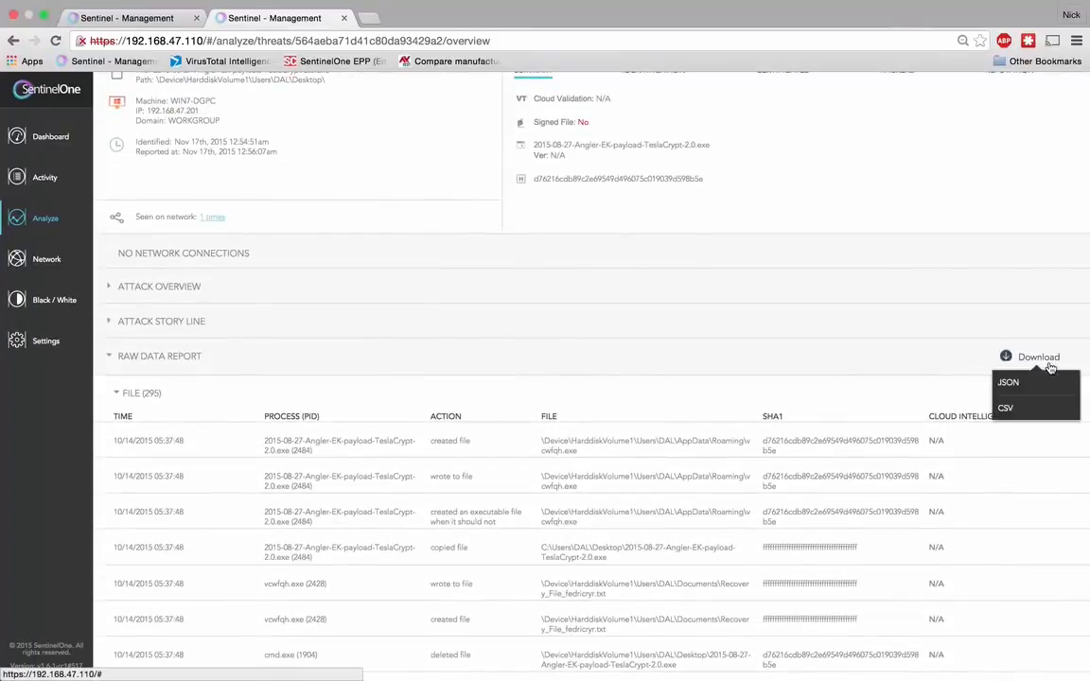
{"action": "left_click", "coordinate": [1038, 359]}
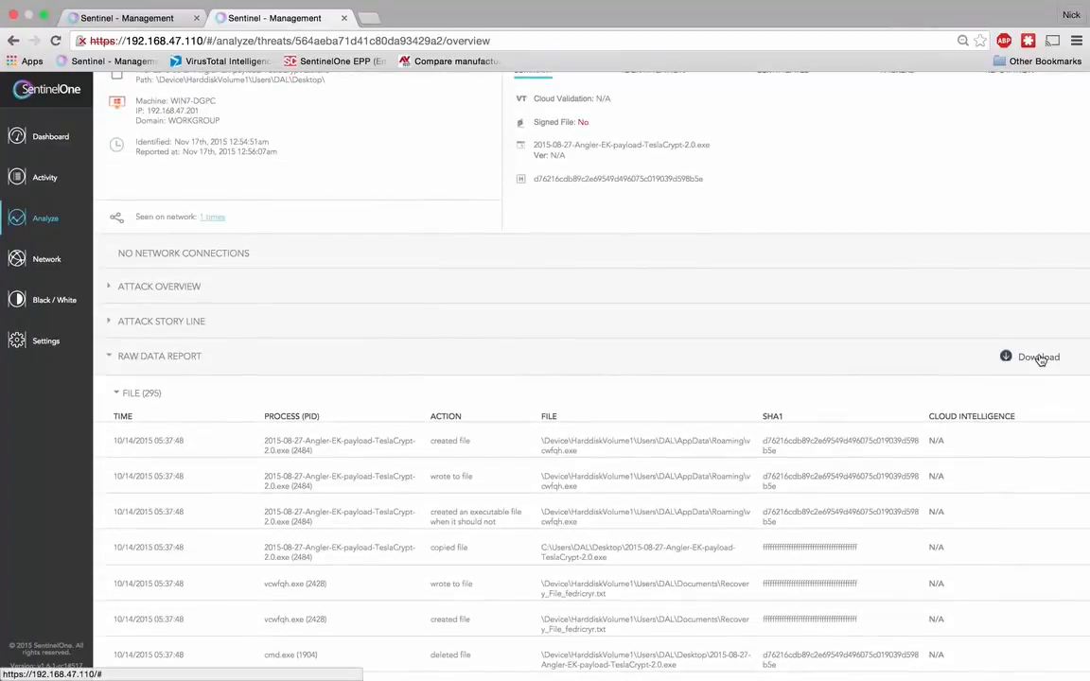
{"action": "left_click", "coordinate": [824, 361]}
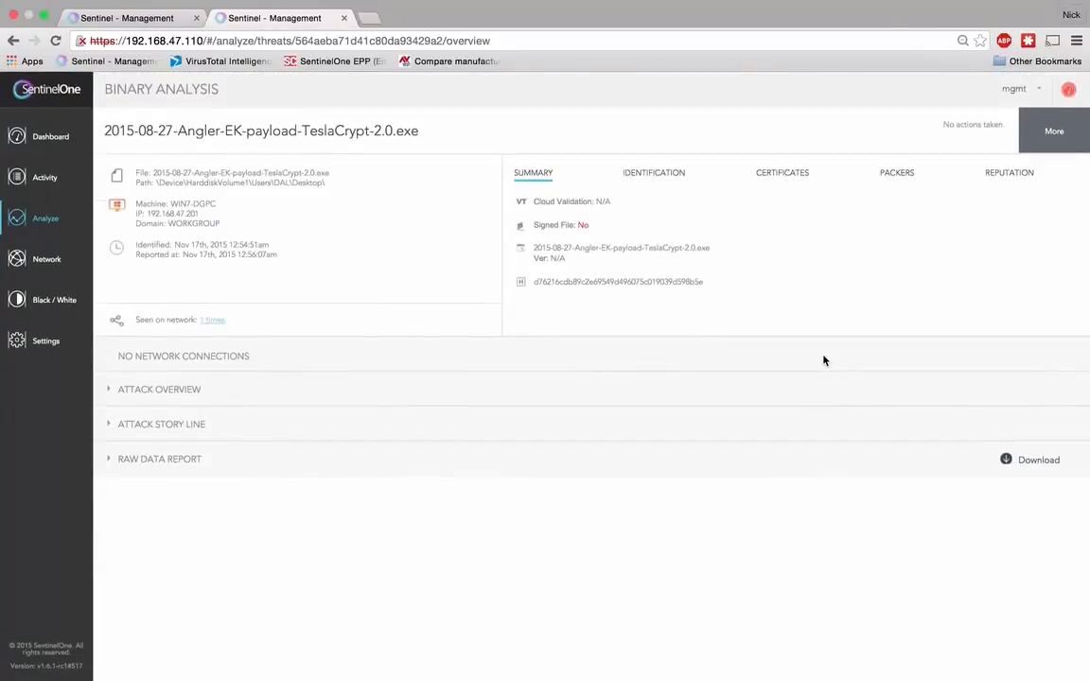
- Start a Rollback for the modified TeslaCrypt threat and switch to the Windows 7 machine's Sample Pictures folder
{"action": "left_click", "coordinate": [1034, 134]}
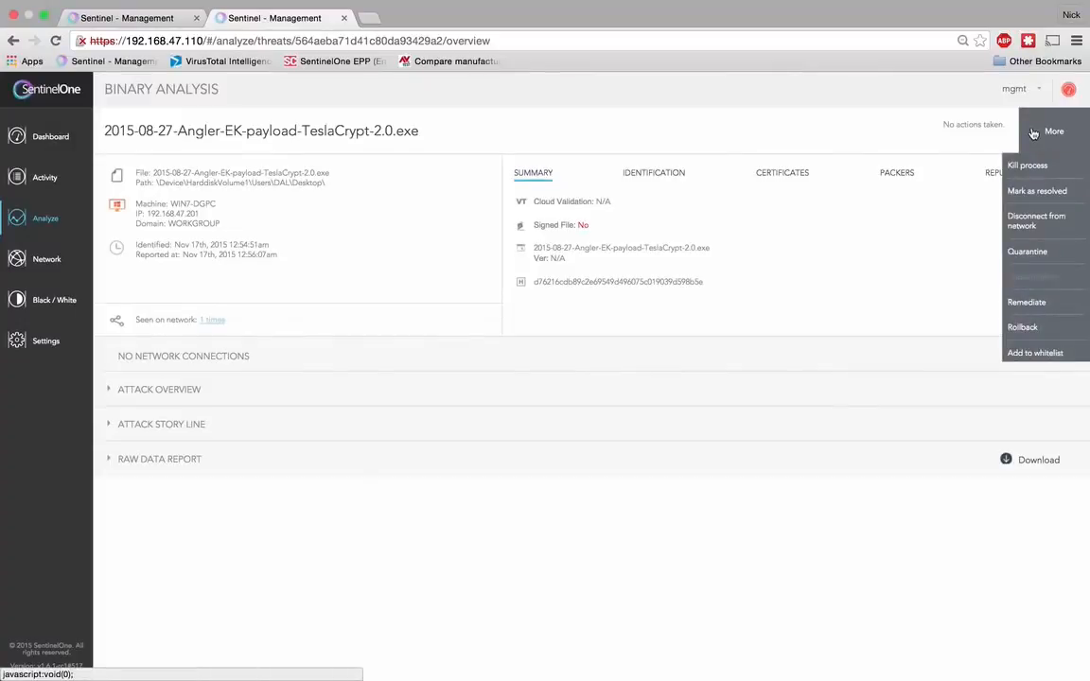
{"action": "left_click", "coordinate": [1033, 327]}
{"action": "key", "text": "ctrl+Right"}
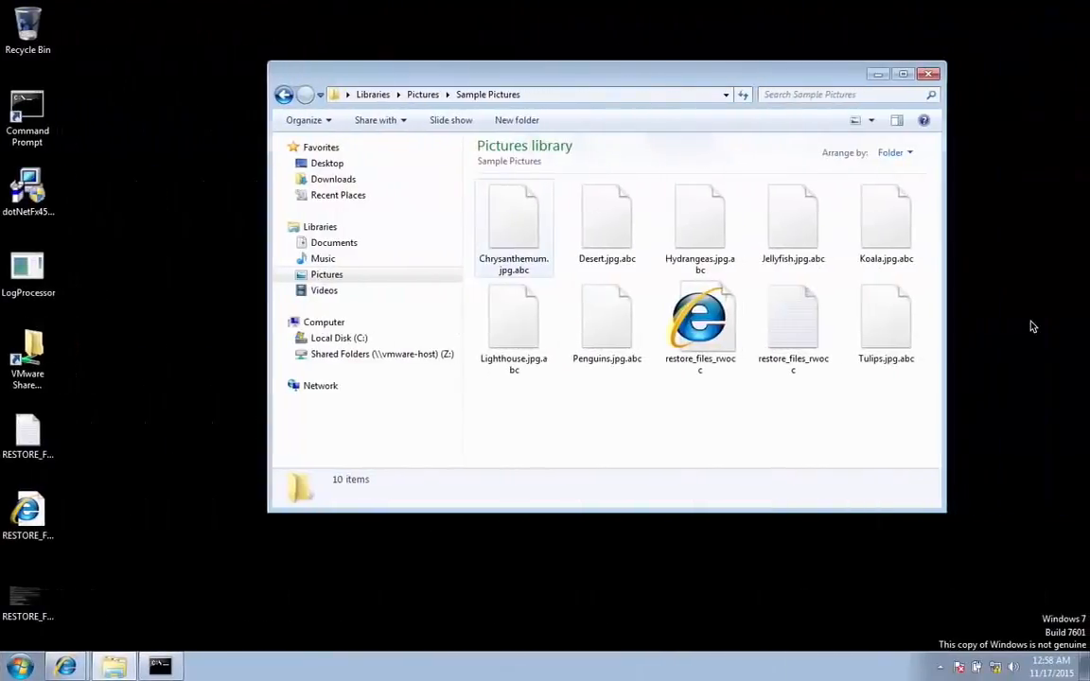